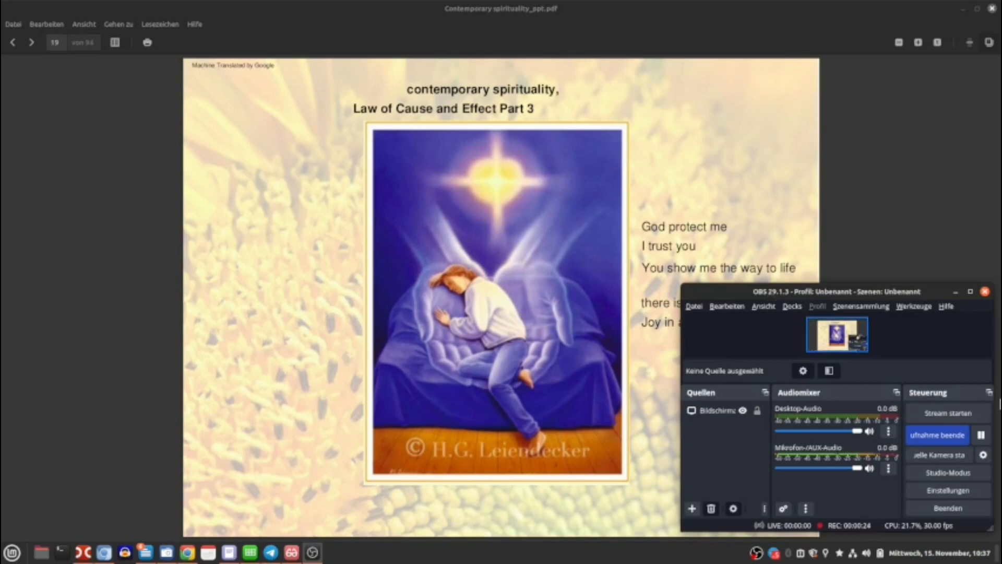
Browse the recorder's settings pages for output, stream, video, audio and hotkeys, and cancel the settings dialog.
left_click(951, 493)
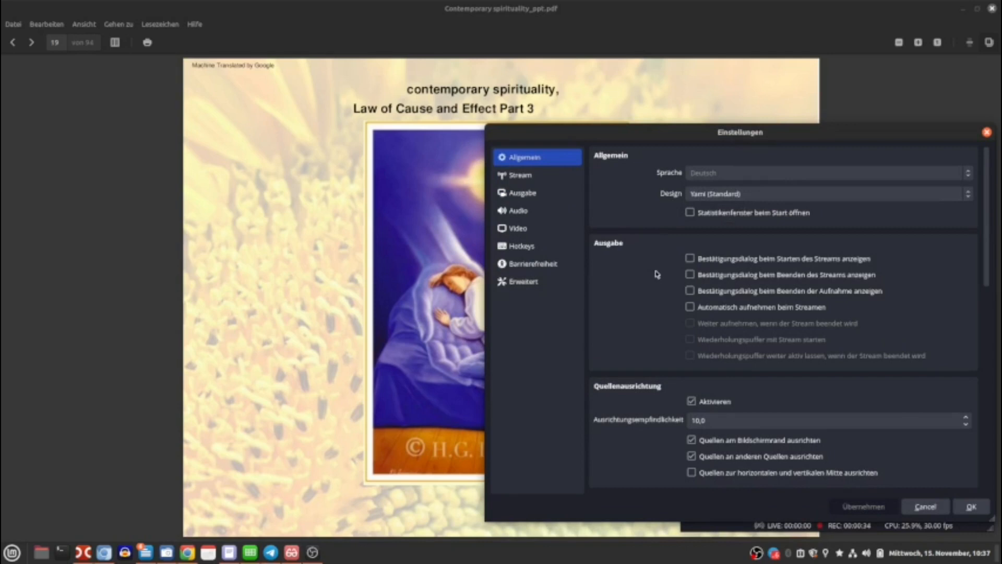
left_click(519, 194)
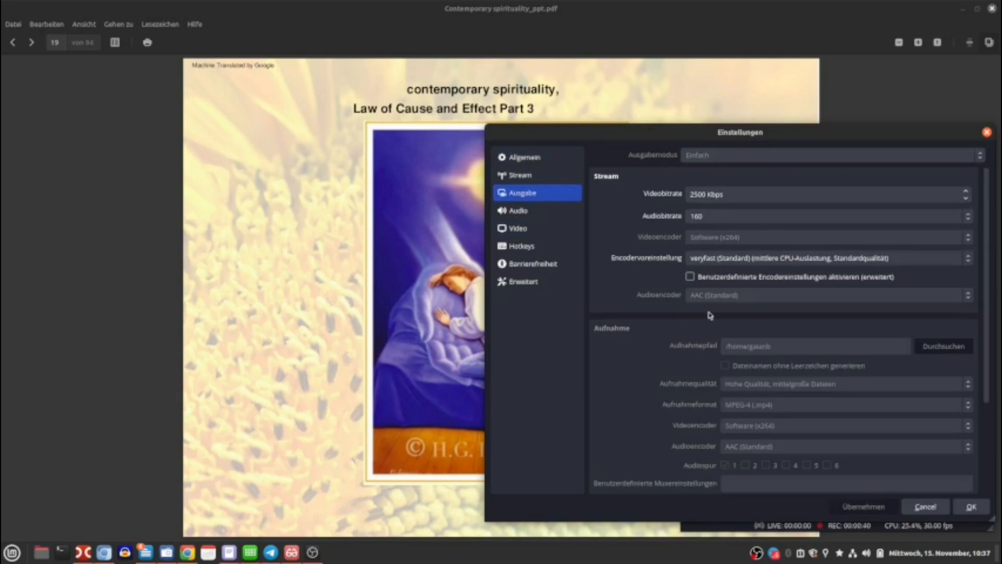
left_click(519, 176)
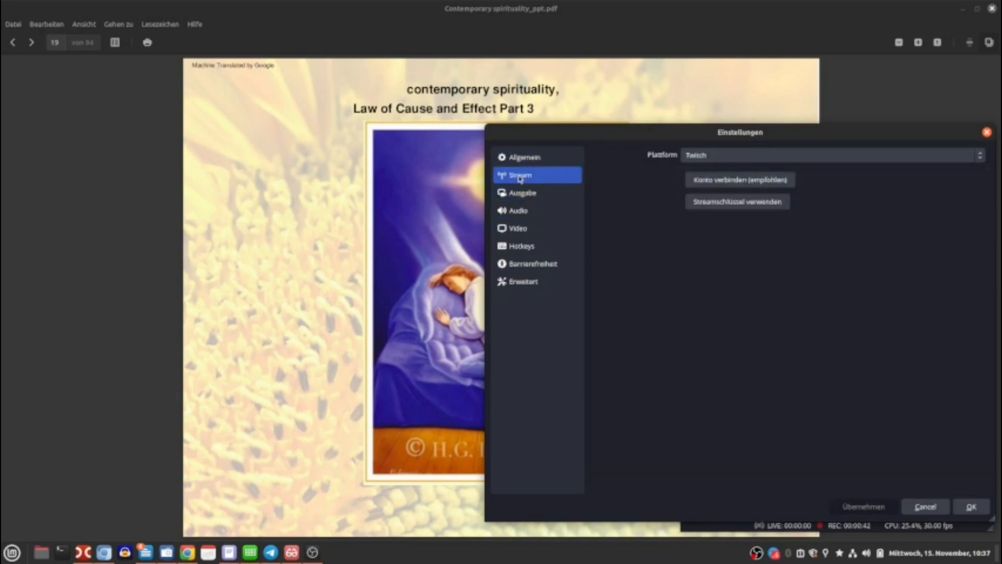
left_click(521, 193)
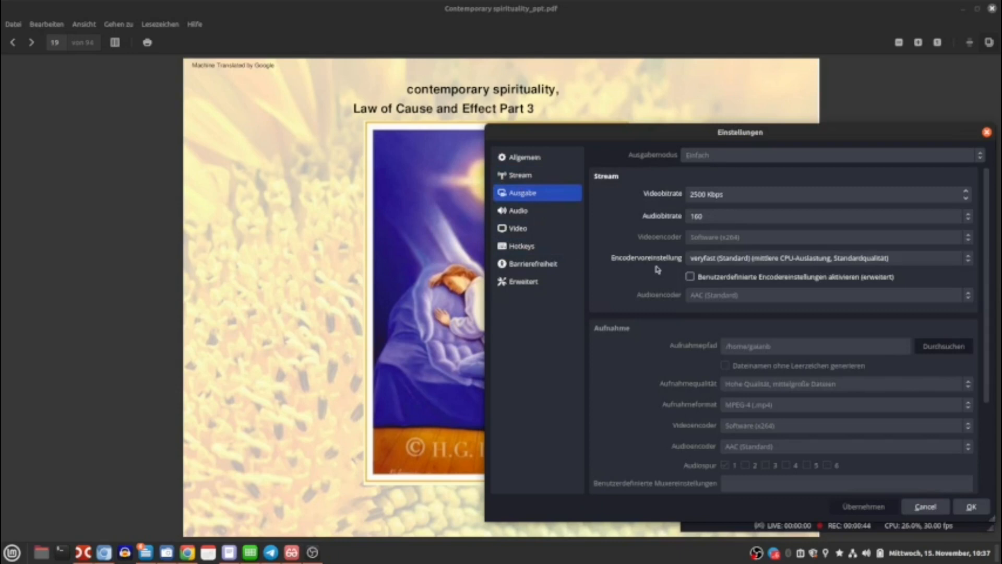
left_click(533, 228)
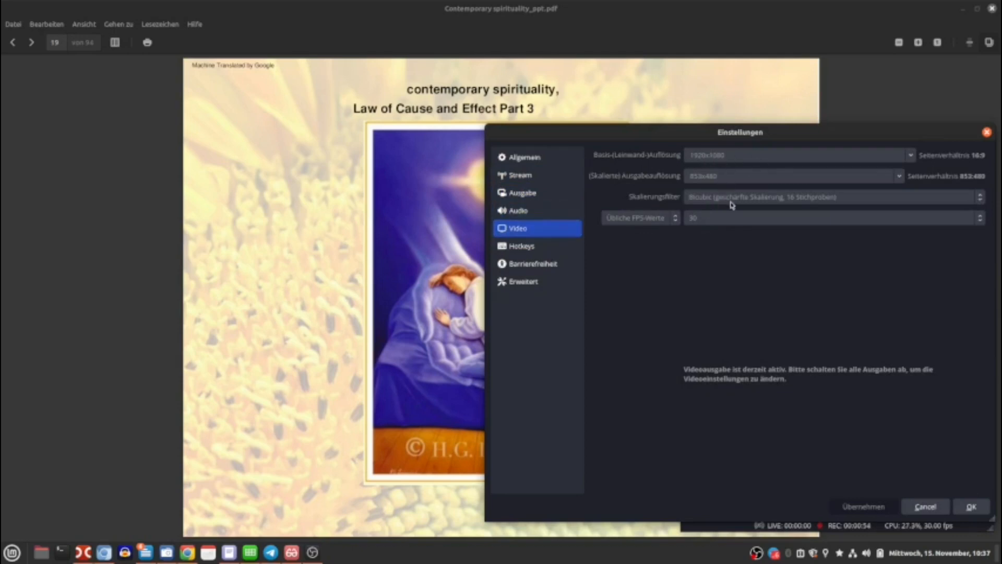
left_click(509, 211)
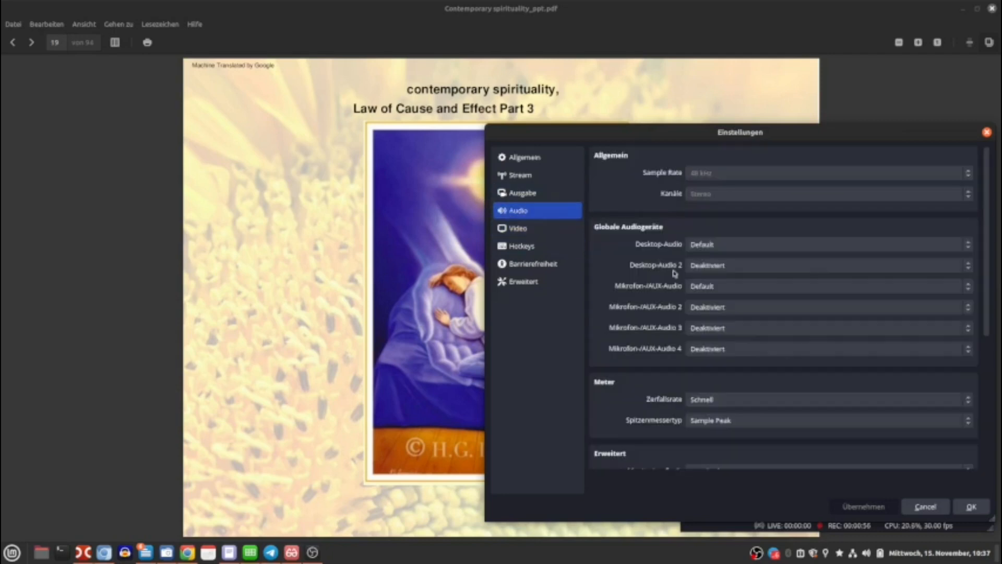
left_click(541, 251)
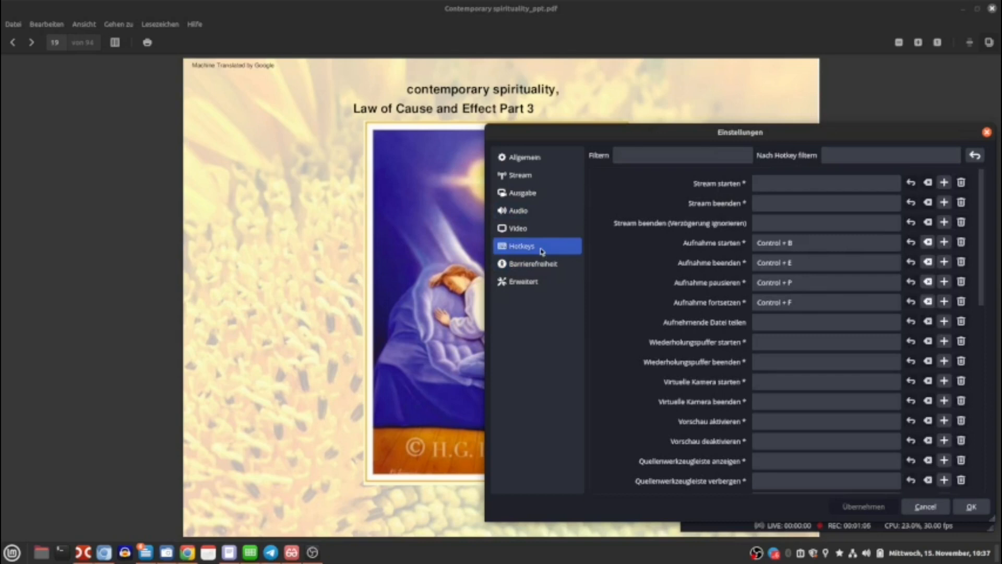
left_click(520, 194)
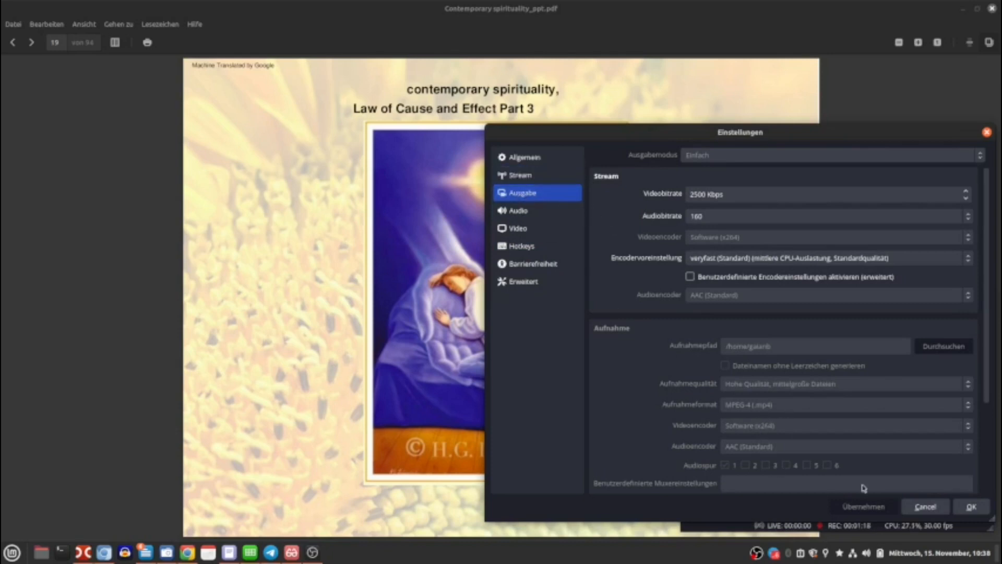
left_click(915, 509)
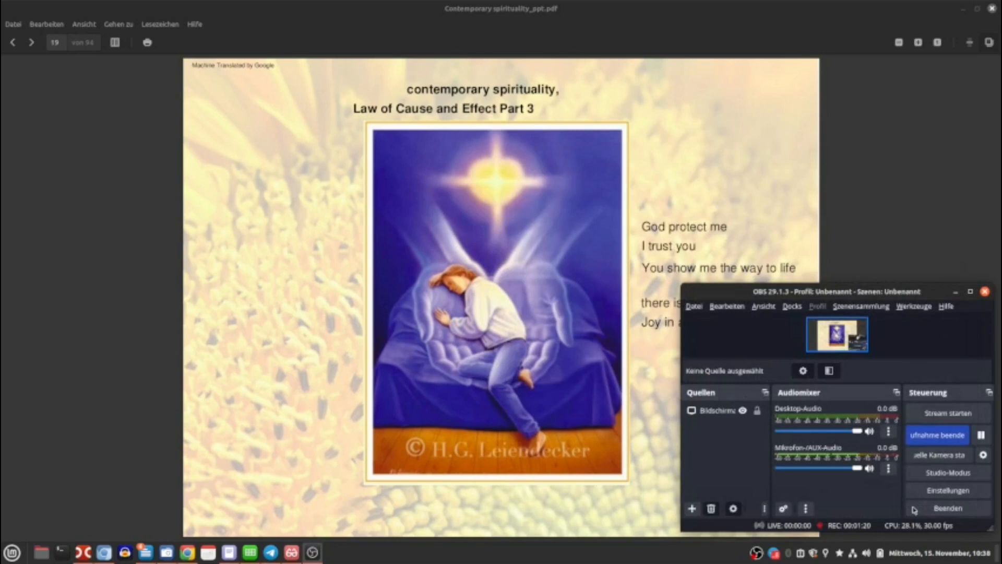
left_click(943, 440)
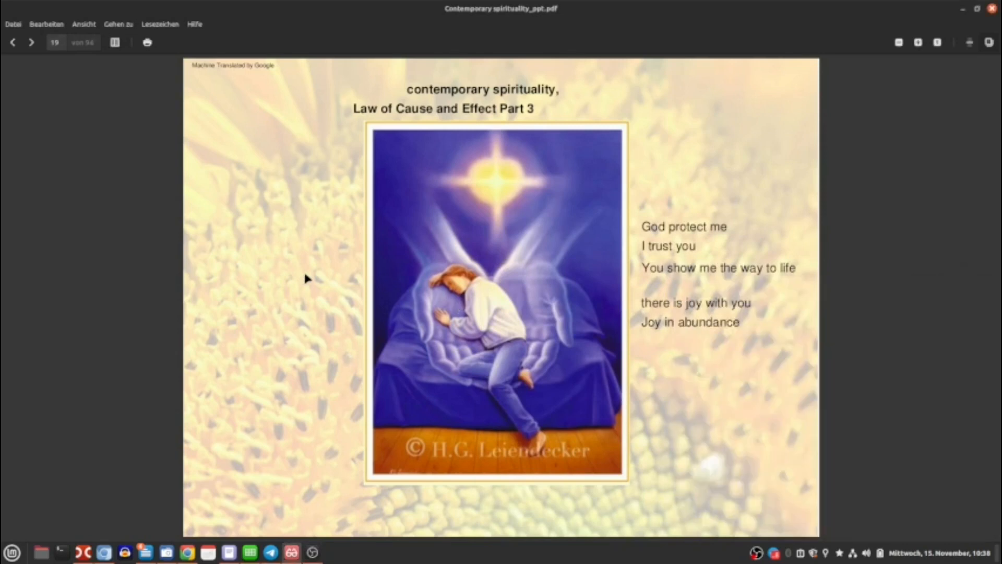
key("F11")
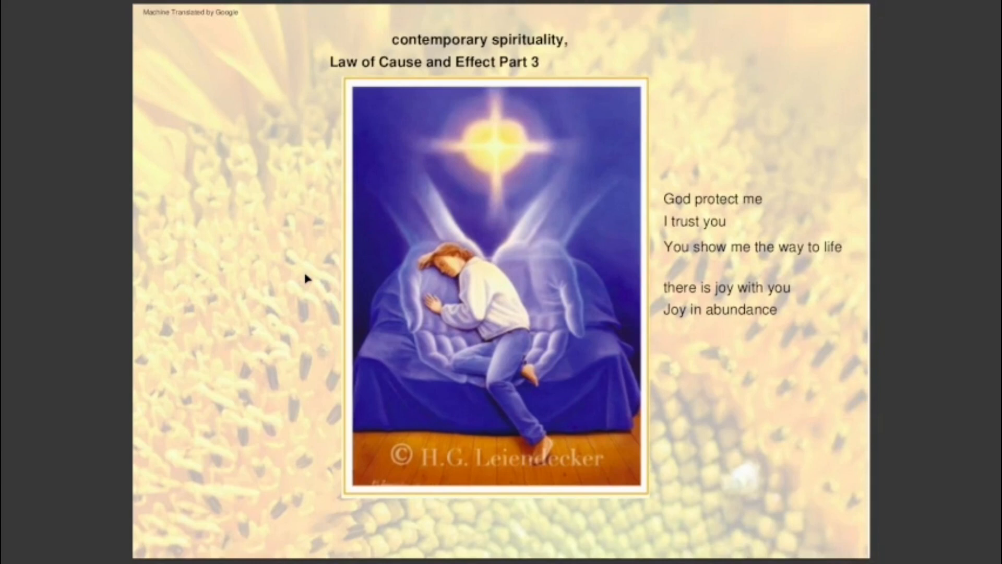
key("F11")
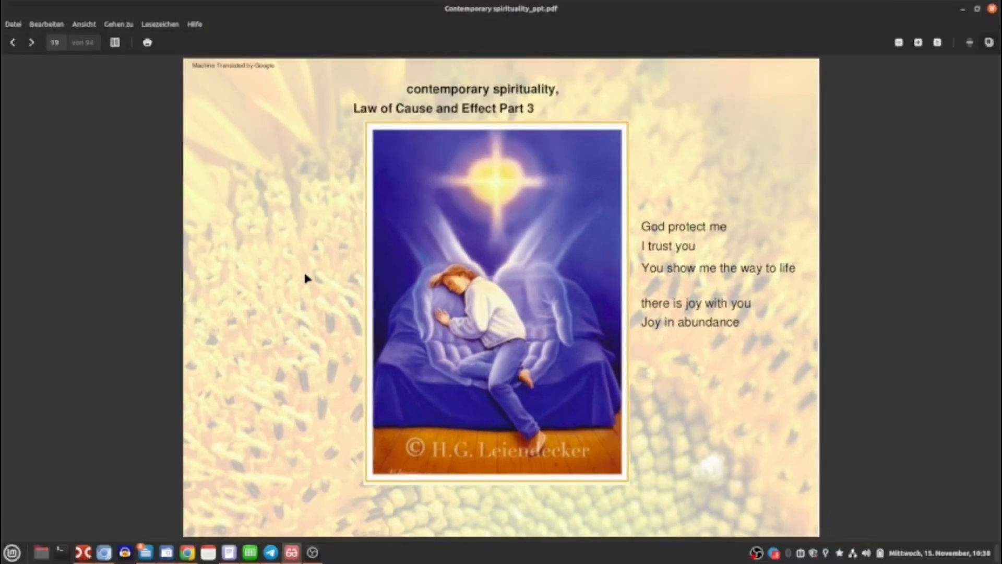
left_click(312, 552)
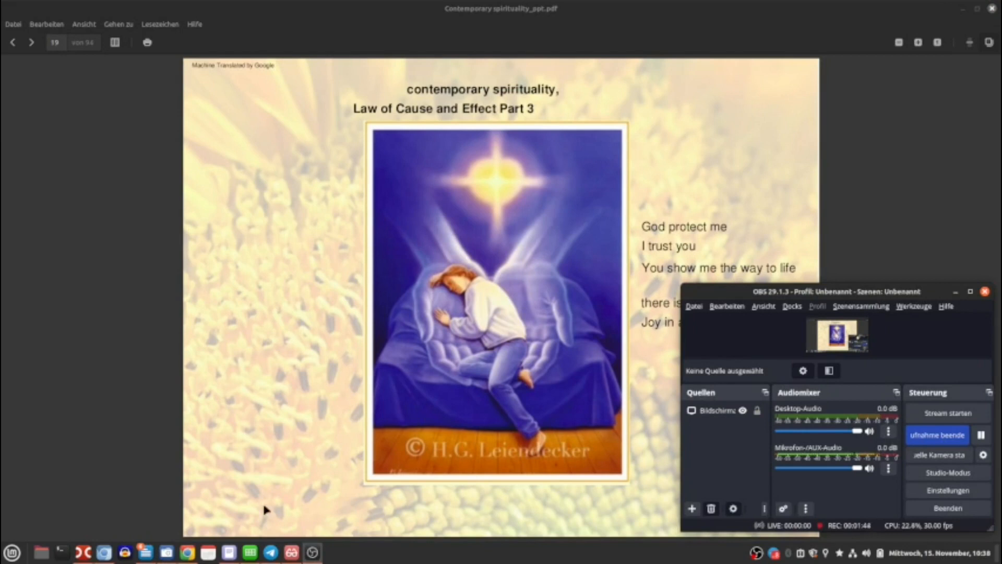
Launch Shotcut from the Multimedia section of the applications menu.
left_click(12, 552)
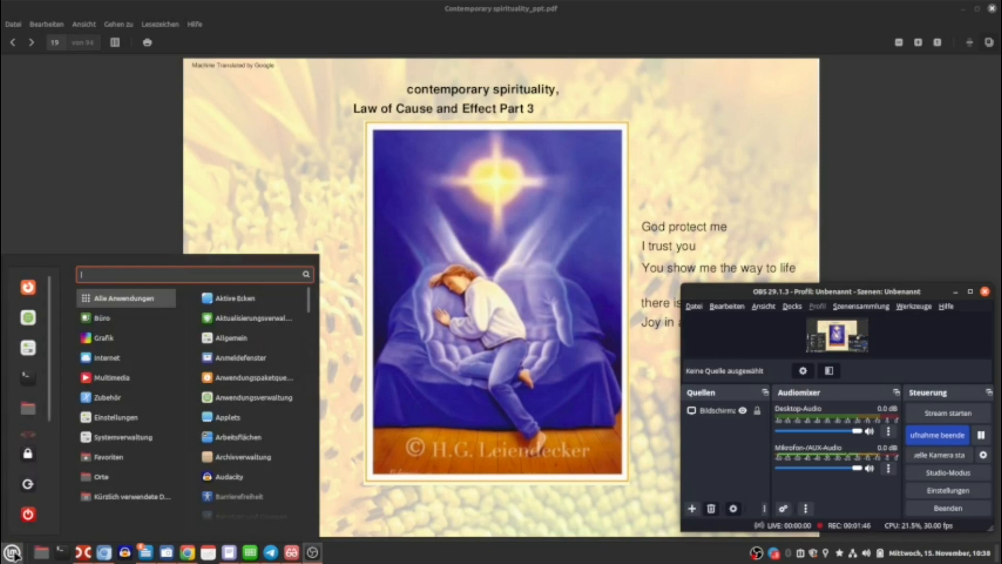
mouse_move(125, 382)
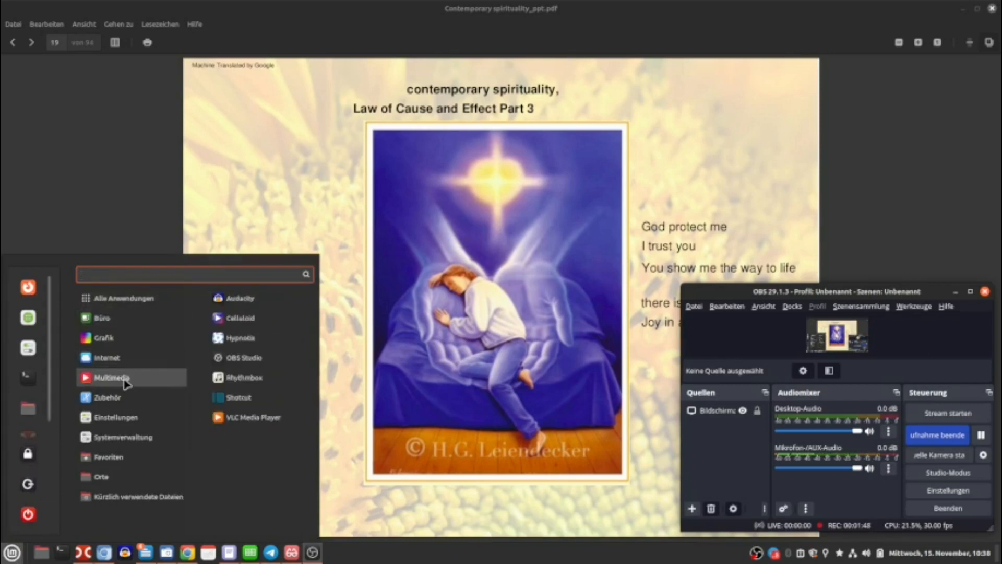
left_click(217, 398)
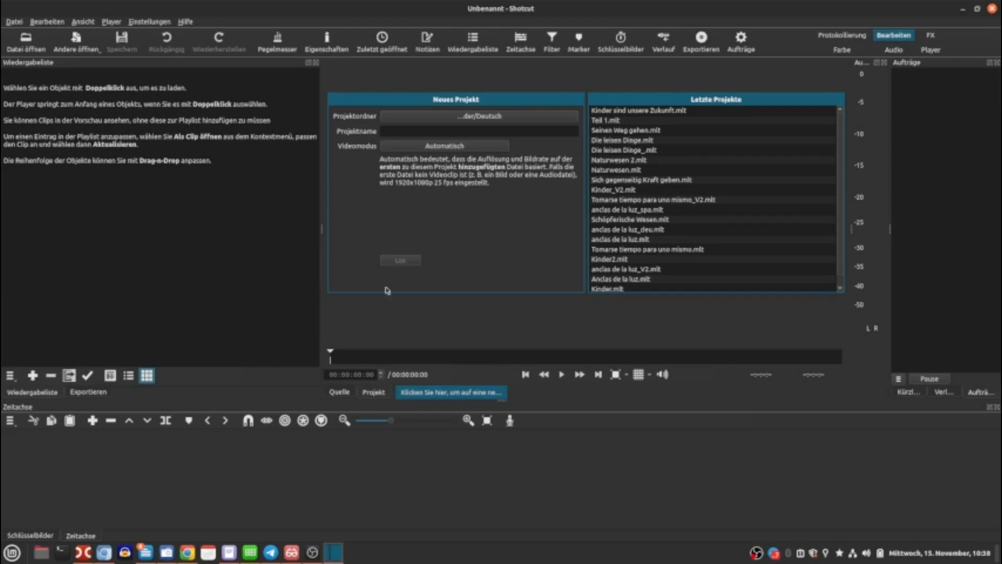
Name the new project Kinder sind unsere Zukunft in the existing project folder and try to create it.
left_click(408, 121)
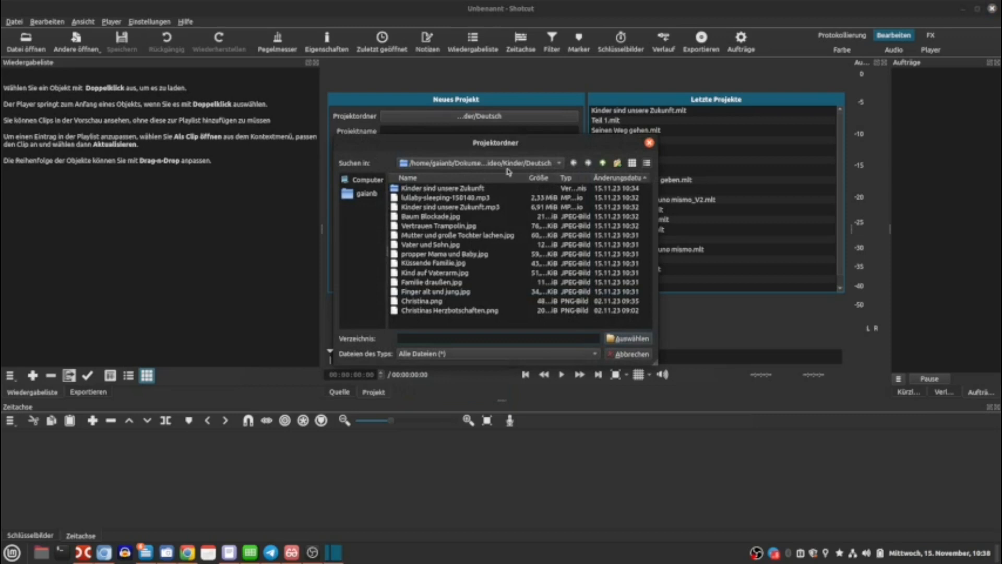
left_click(633, 354)
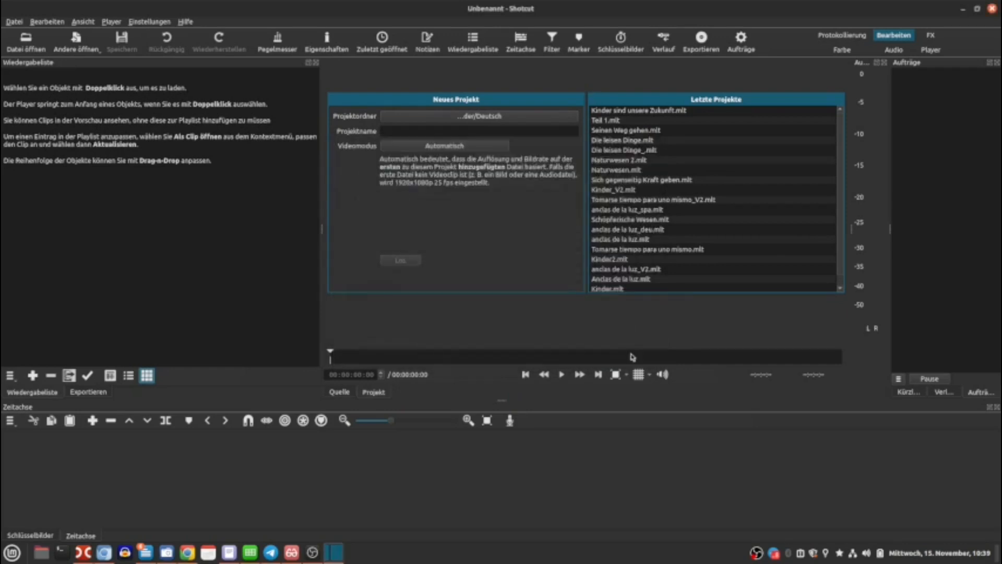
left_click(433, 131)
key("ctrl+v")
key("ctrl+shift+Left")
key("ctrl+shift+Left")
key("ctrl+shift+Left")
key("ctrl+shift+Left")
key("ctrl+shift+Left")
key("ctrl+shift+Left")
key("ctrl+shift+Left")
key("ctrl+shift+Left")
key("ctrl+shift+Left")
key("ctrl+shift+Left")
key("ctrl+shift+Left")
key("ctrl+shift+Left")
key("ctrl+shift+Left")
key("ctrl+shift+Left")
key("ctrl+shift+Left")
key("ctrl+shift+Left")
key("ctrl+shift+Left")
key("BackSpace")
type("Kinder sind unsere")
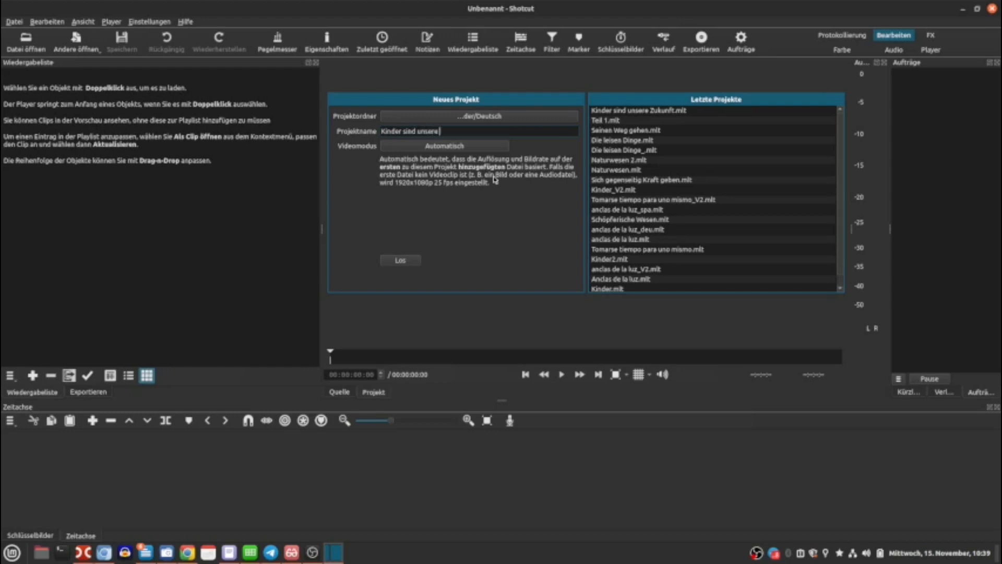
type(" Zukunft")
left_click(396, 266)
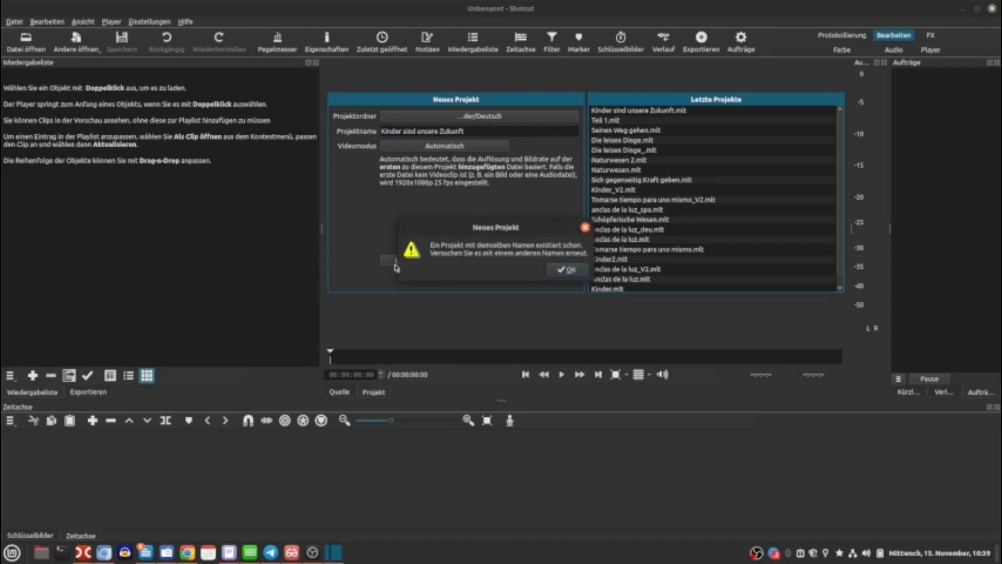
Change the project name to Kinder sind unsere Zukunft_ and create the project.
left_click(562, 271)
left_click(481, 130)
type("_")
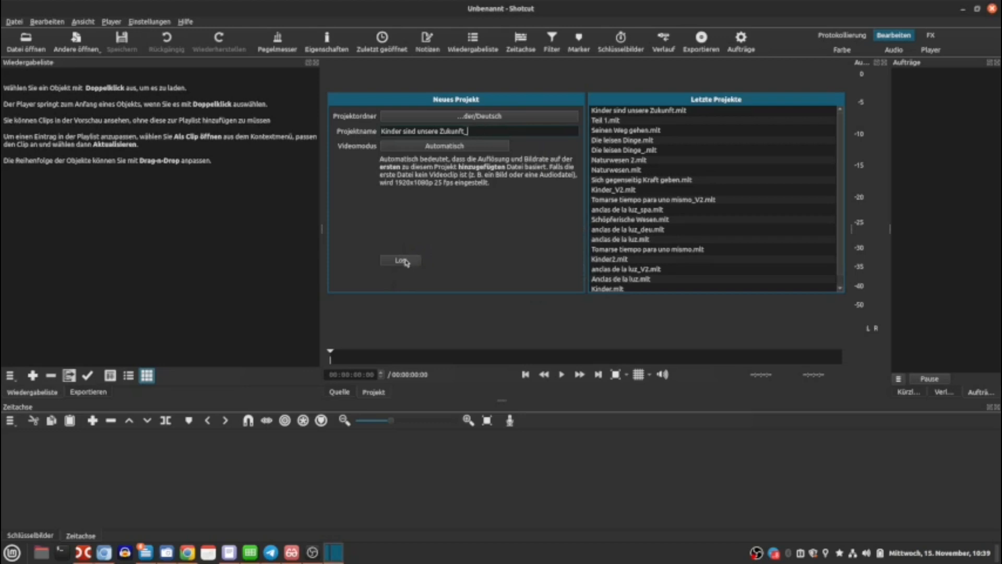
left_click(406, 261)
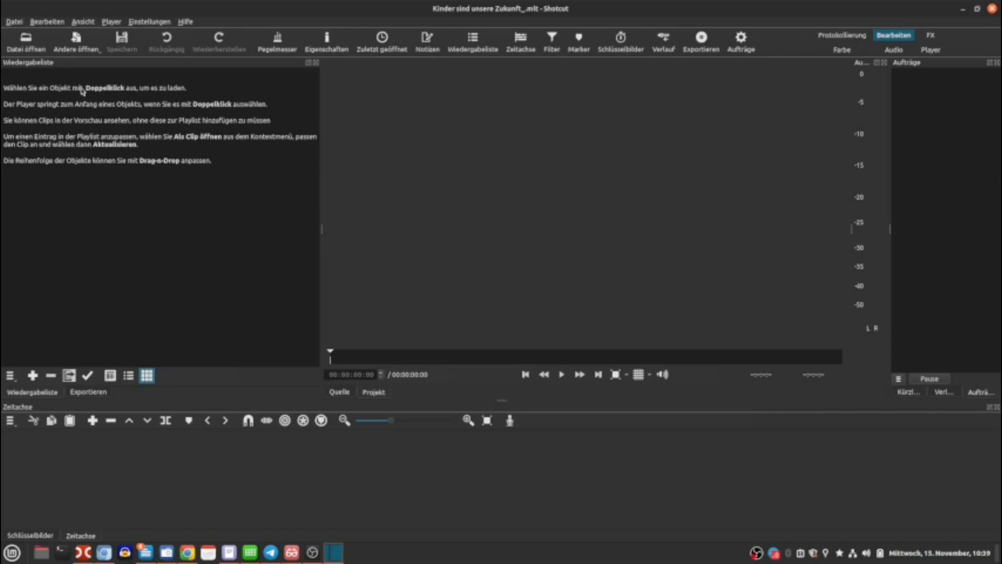
Open all media files from lullaby-sleeping-150140.mp3 through Christinas Herzbotschaften.png into the playlist and pause the preview.
left_click(25, 41)
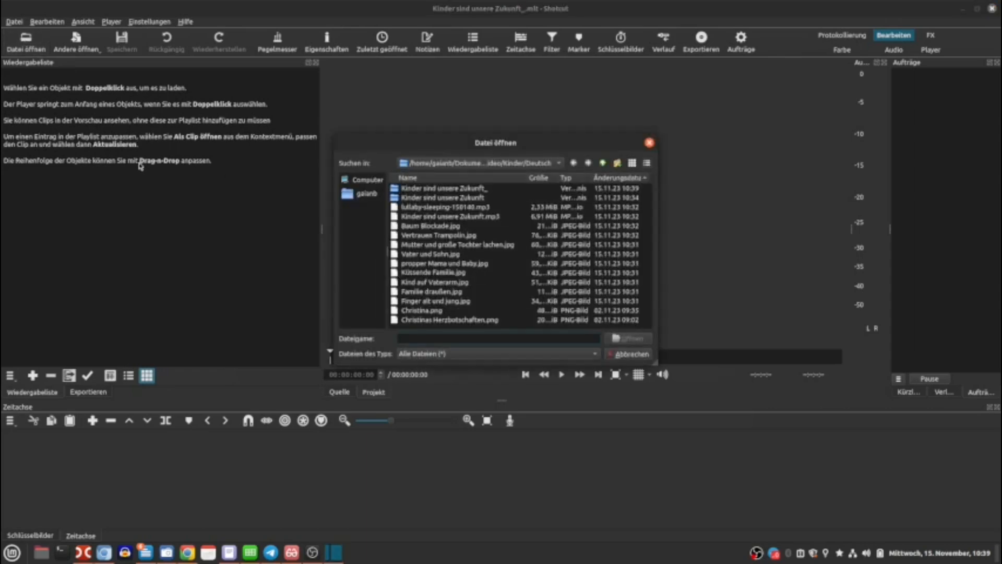
left_click(452, 207)
left_click(472, 320, "shift")
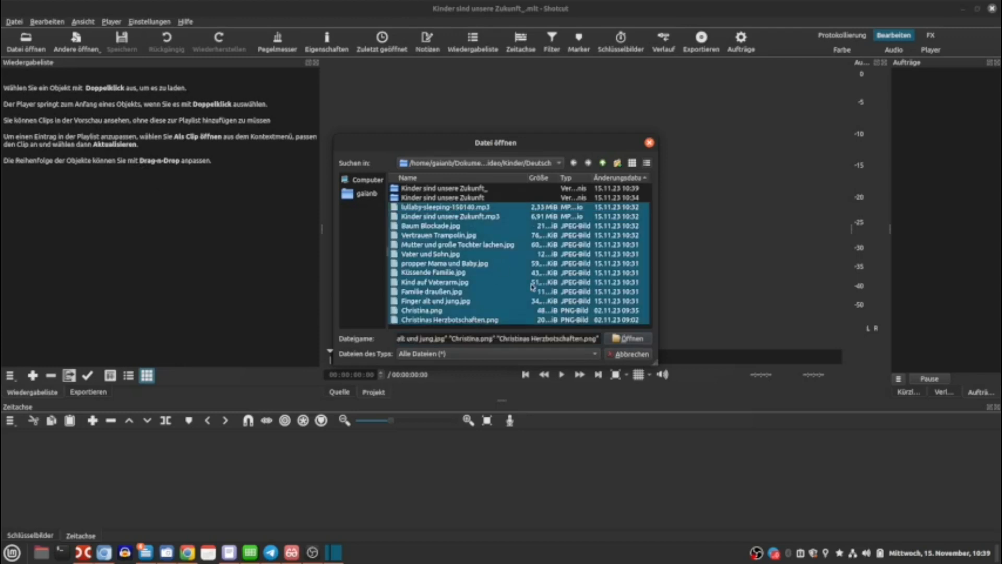
left_click(630, 339)
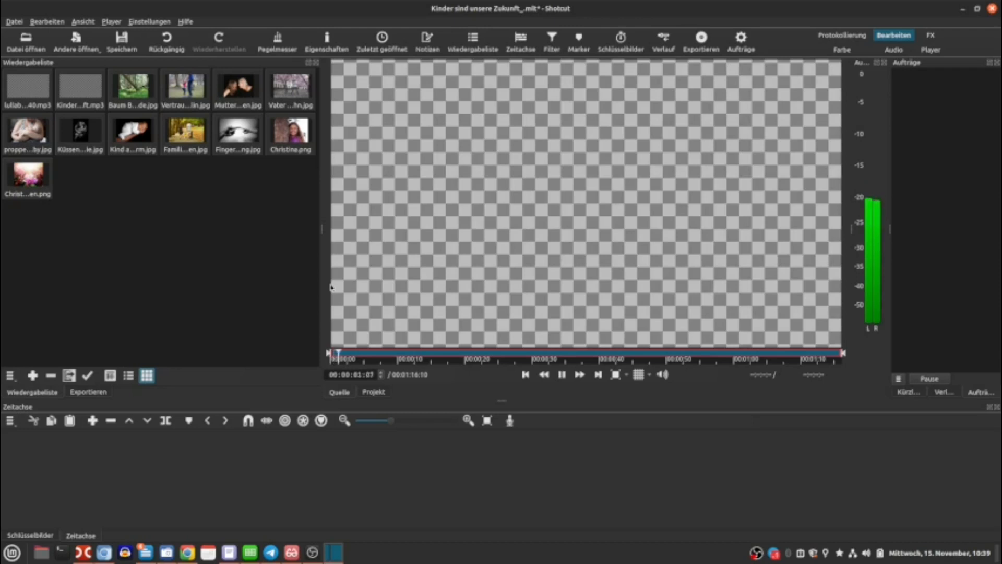
left_click(562, 375)
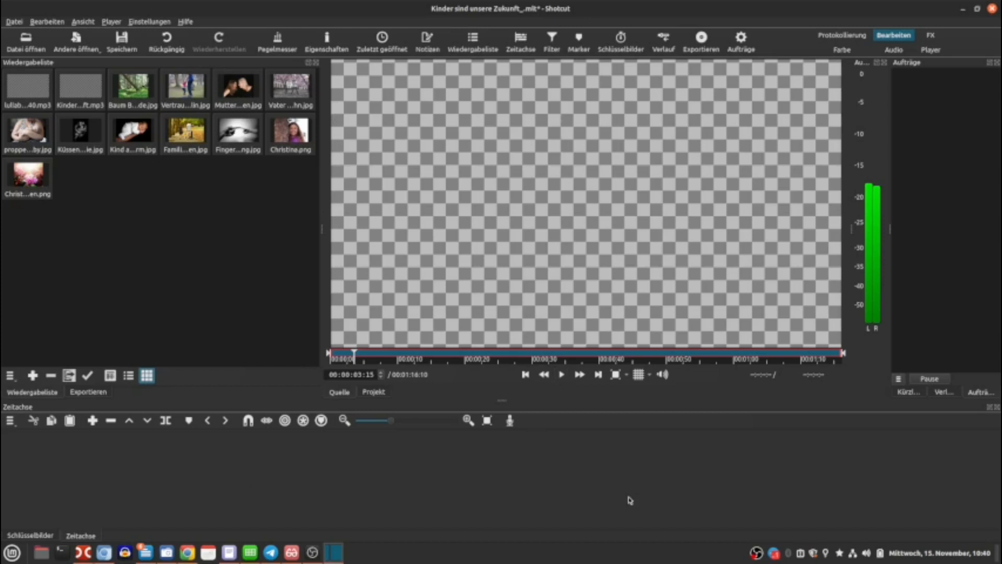
Place Christinas Herzbotschaften.png on the video track and stretch it to about 16 seconds.
left_click_drag(35, 177, 82, 470)
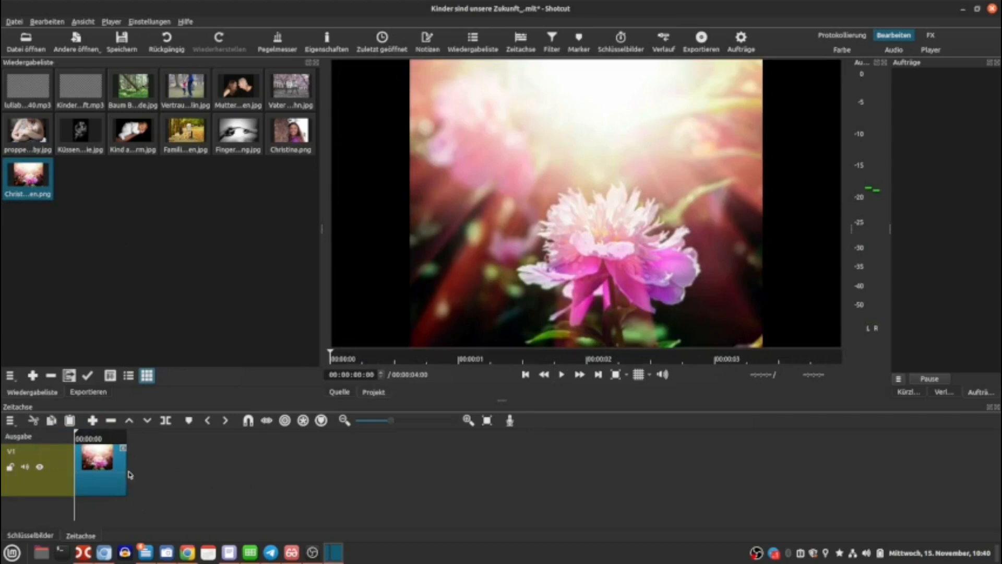
left_click_drag(129, 474, 295, 474)
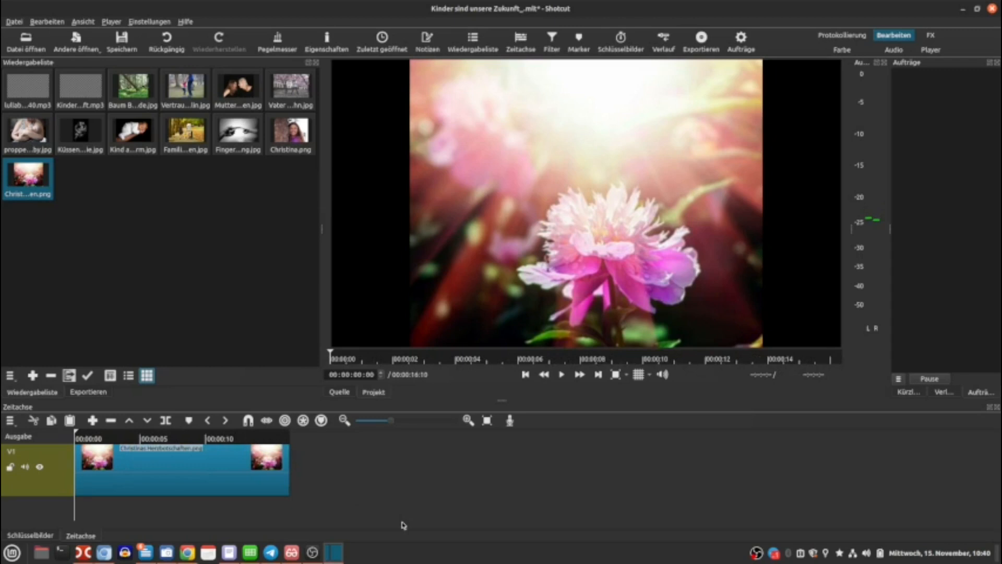
Add an audio track to the timeline.
right_click(28, 519)
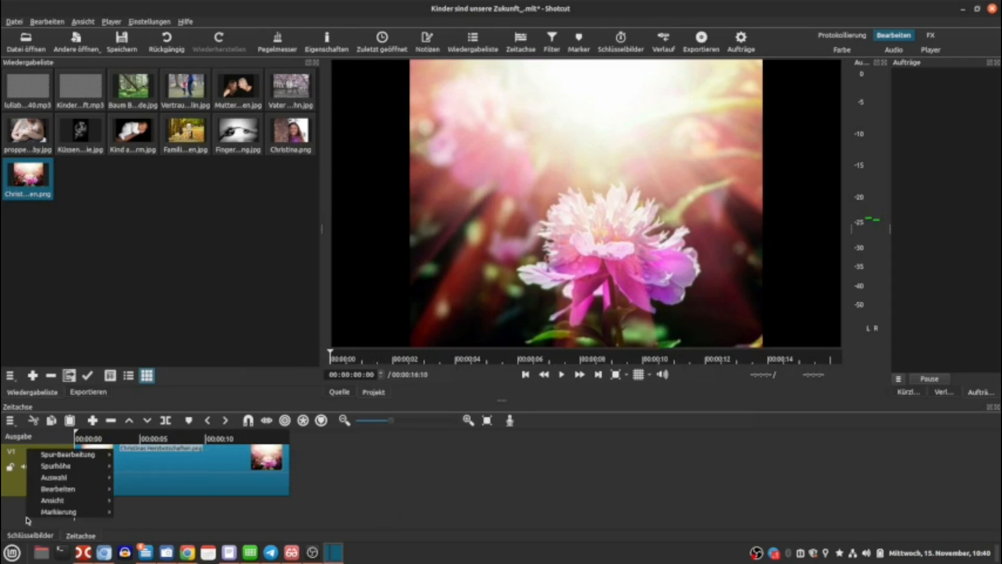
mouse_move(77, 457)
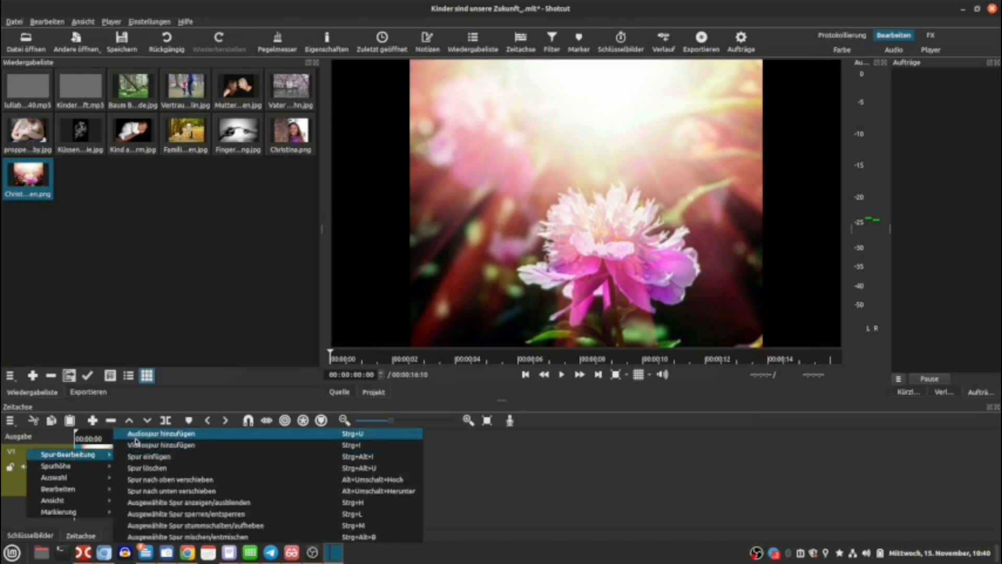
left_click(137, 434)
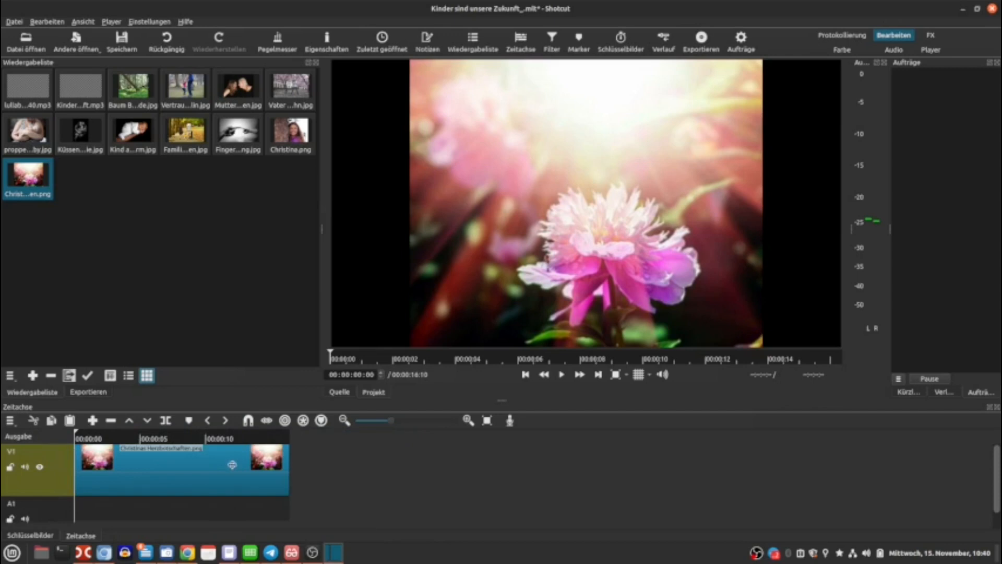
Place lullaby-sleeping-150140.mp3 on the audio track, aligned with the start of the timeline.
left_click_drag(26, 90, 109, 533)
left_click_drag(104, 519, 103, 516)
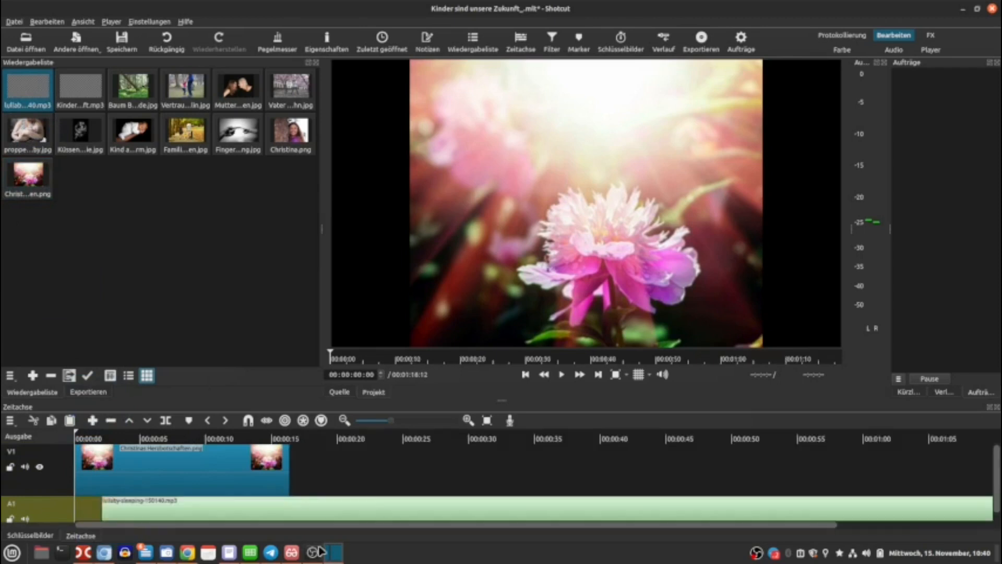
left_click_drag(174, 512, 148, 510)
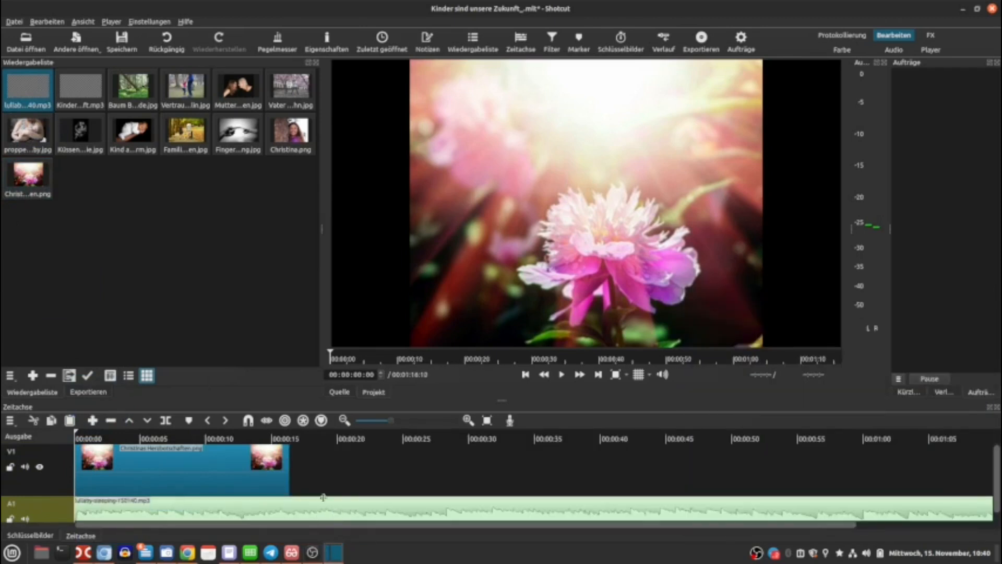
Split the soundtrack at the end of the image clip and delete the remaining audio.
left_click(293, 439)
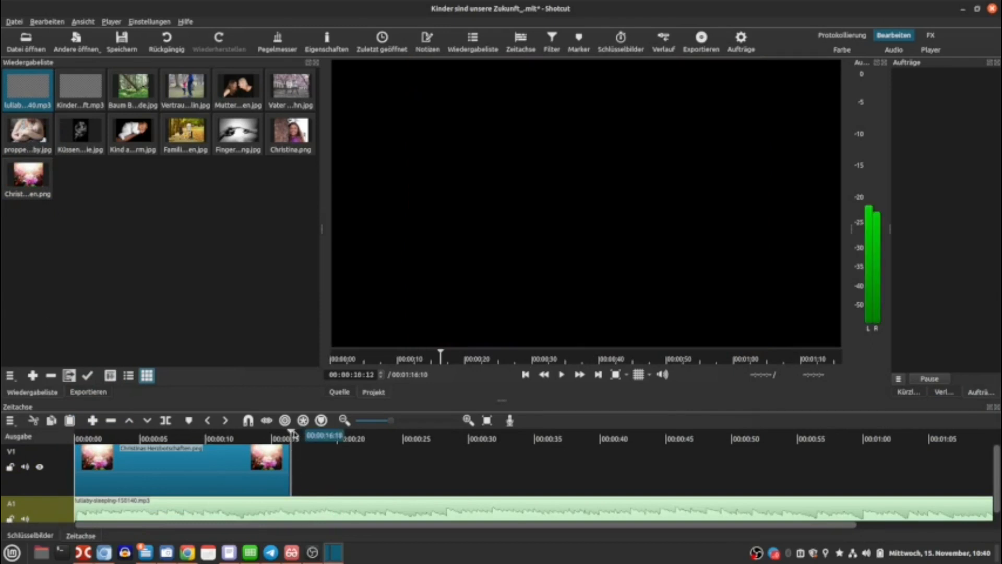
left_click_drag(293, 432, 291, 433)
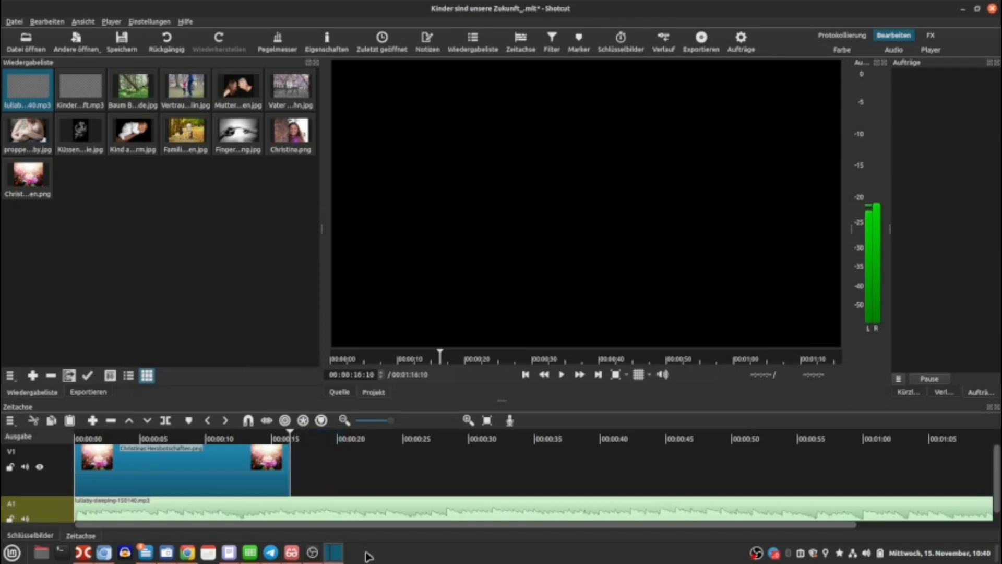
left_click(165, 420)
left_click(318, 507)
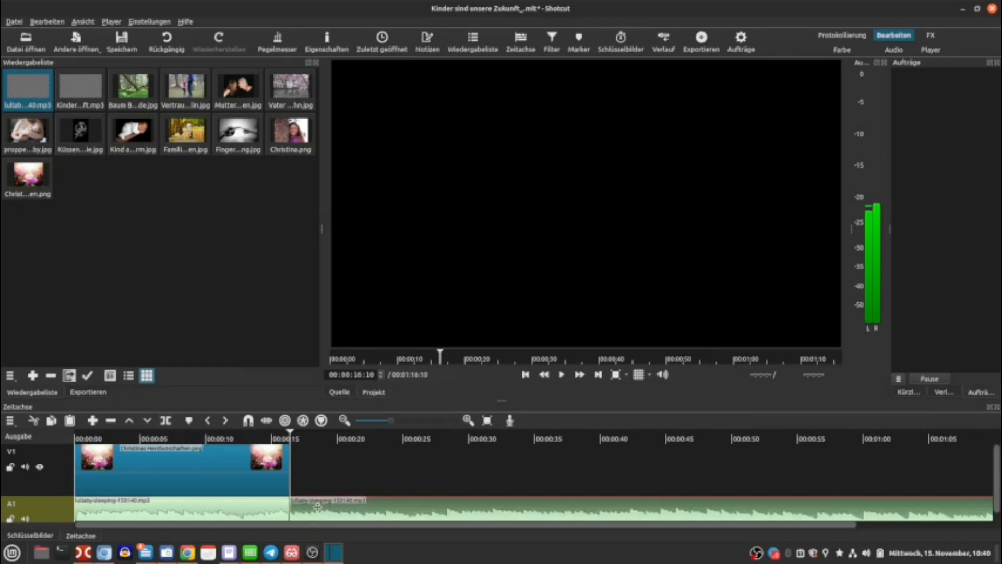
key("Delete")
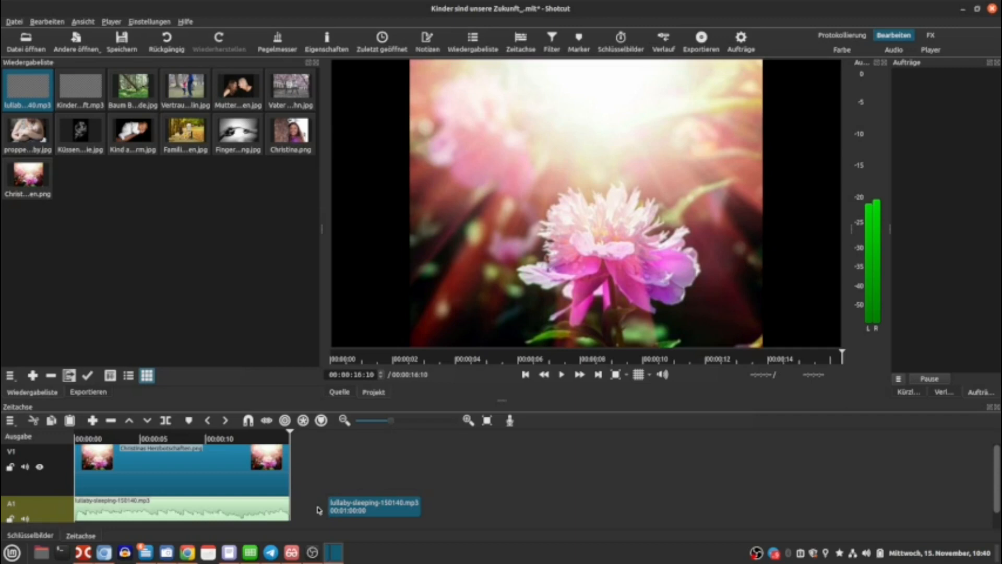
Add an Audio ausblenden fade-out filter to the soundtrack clip with a duration of 2 seconds.
left_click(218, 509)
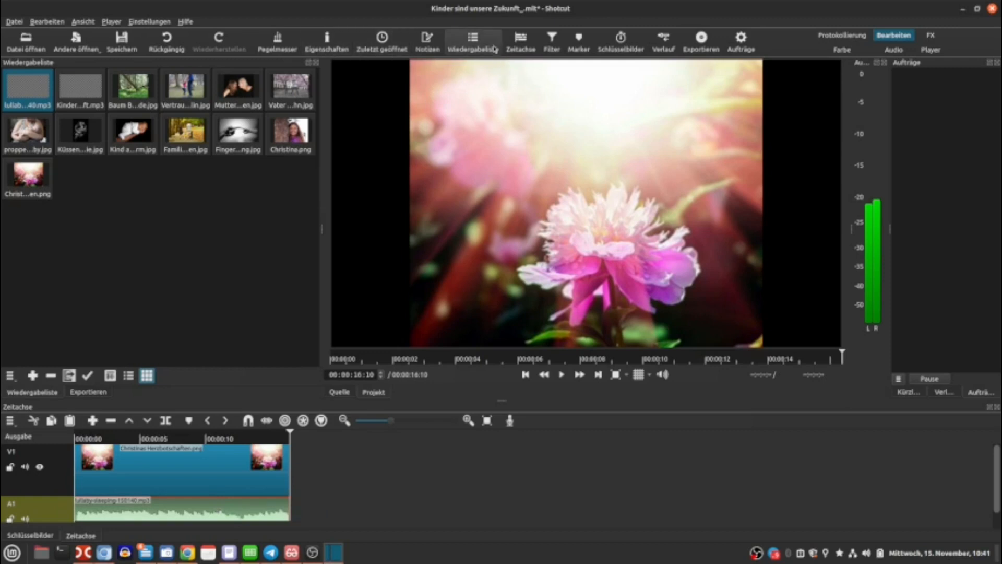
left_click(551, 47)
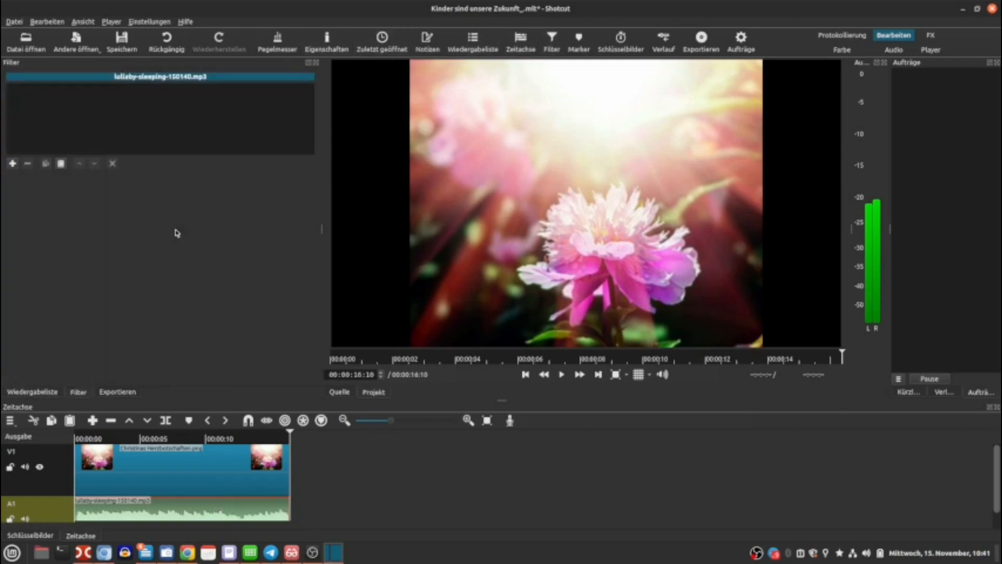
left_click(13, 163)
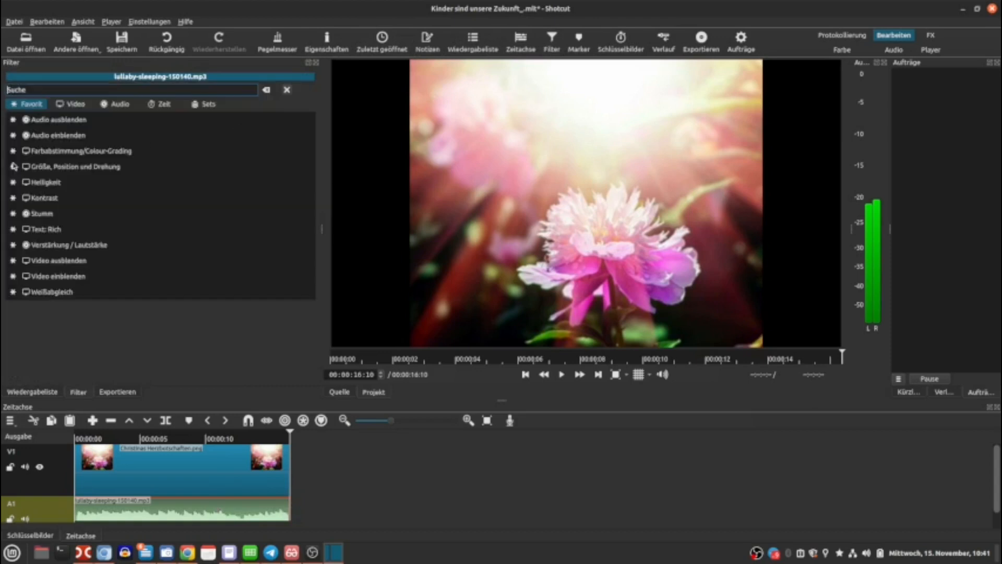
left_click(84, 122)
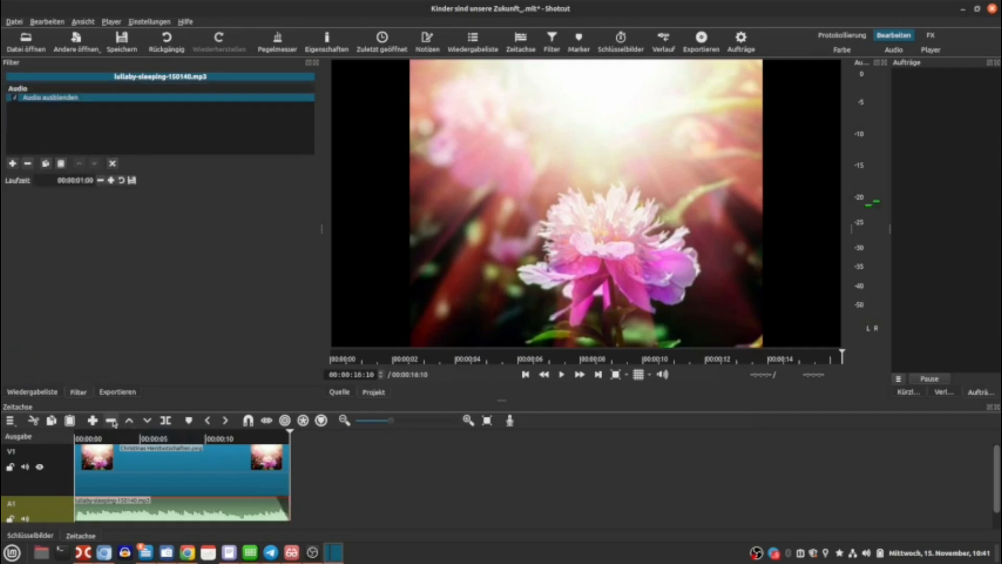
left_click(111, 181)
left_click(111, 181)
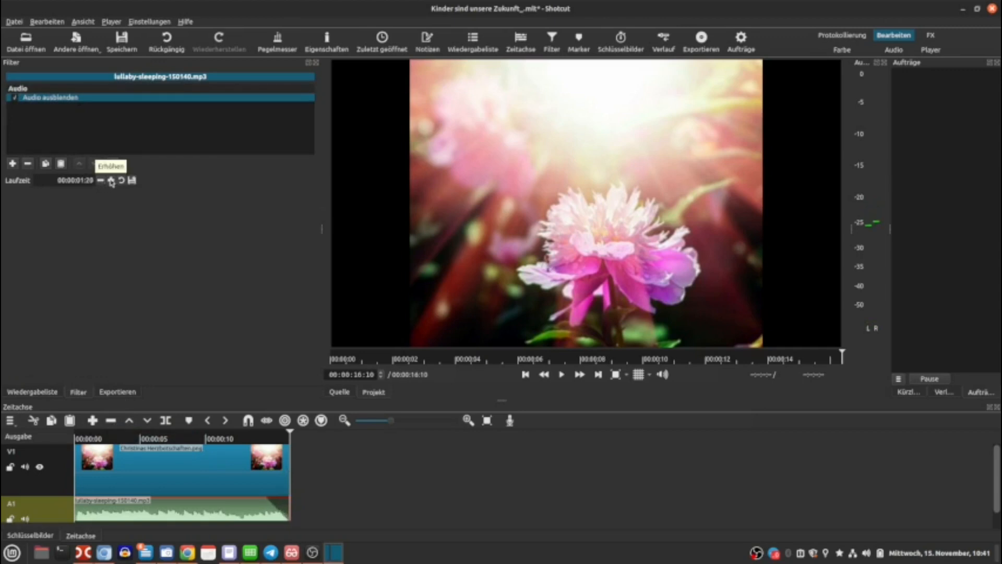
left_click(111, 181)
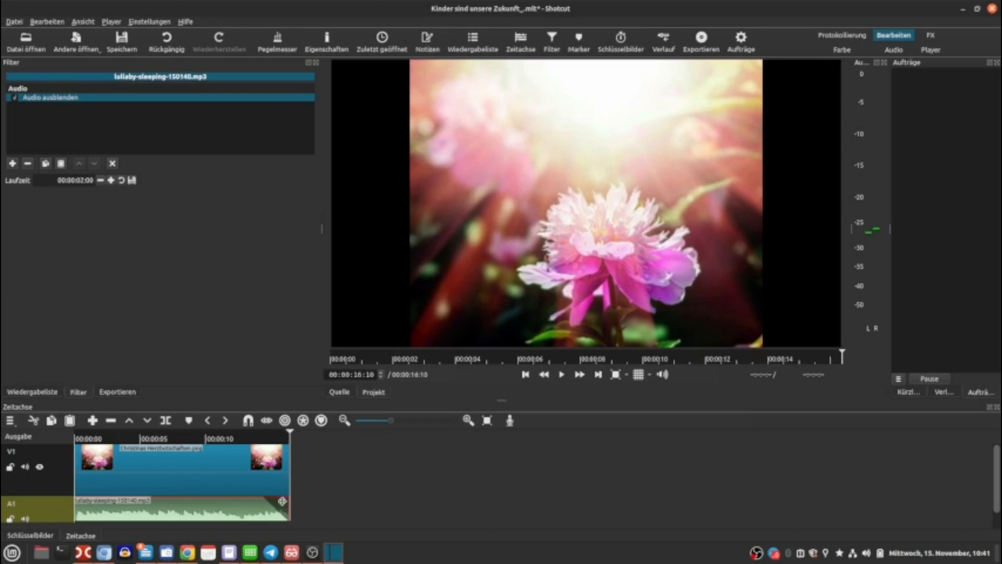
Create a simple text clip reading "Christinas Herzbotschaften" and add it to the timeline.
left_click(180, 471)
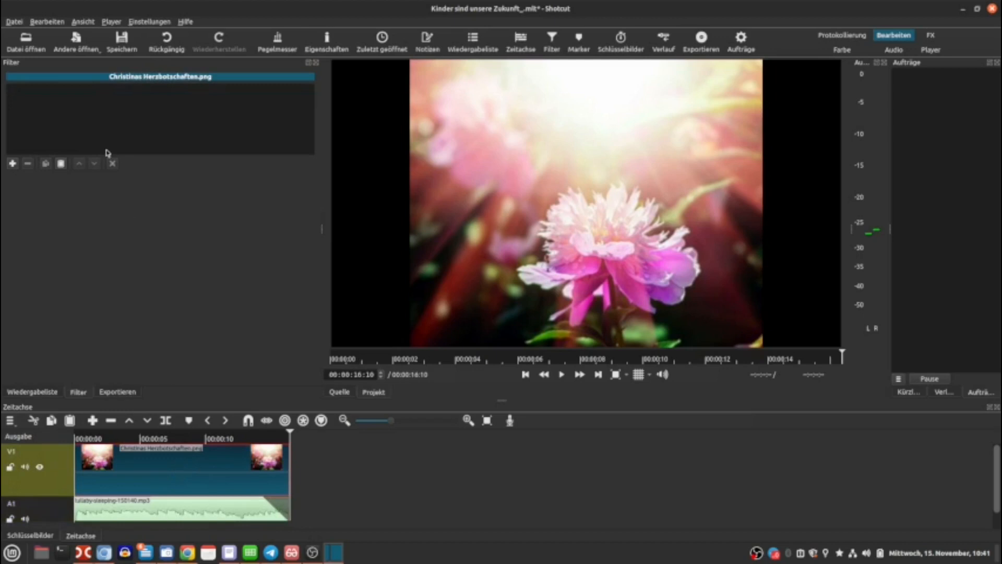
left_click(76, 41)
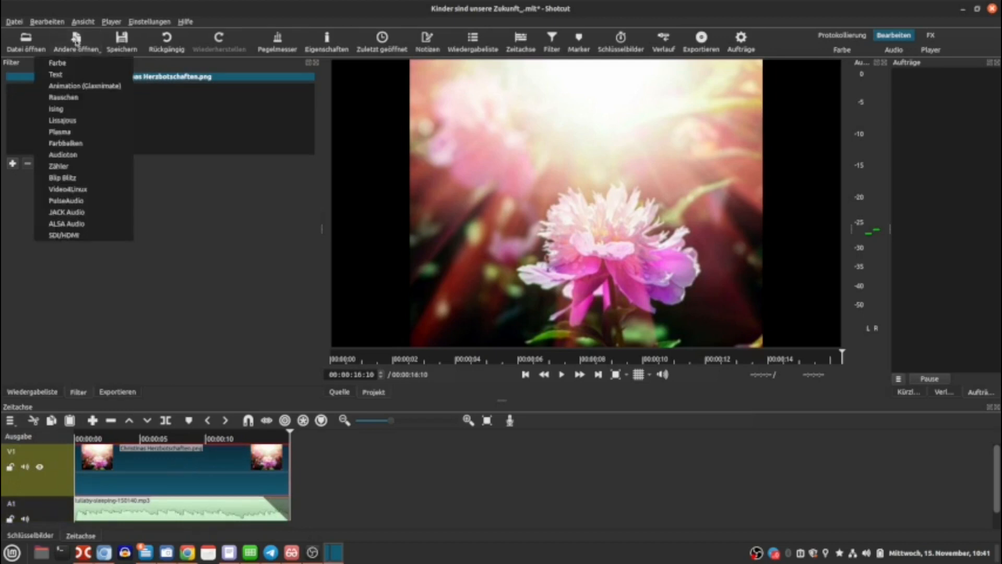
left_click(55, 75)
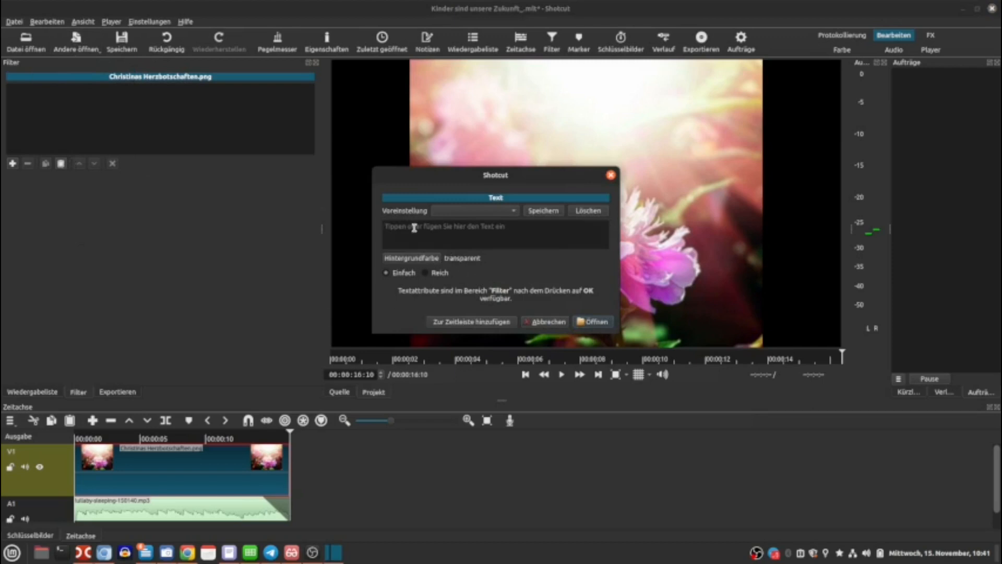
type("Christinas Herzbotschaften")
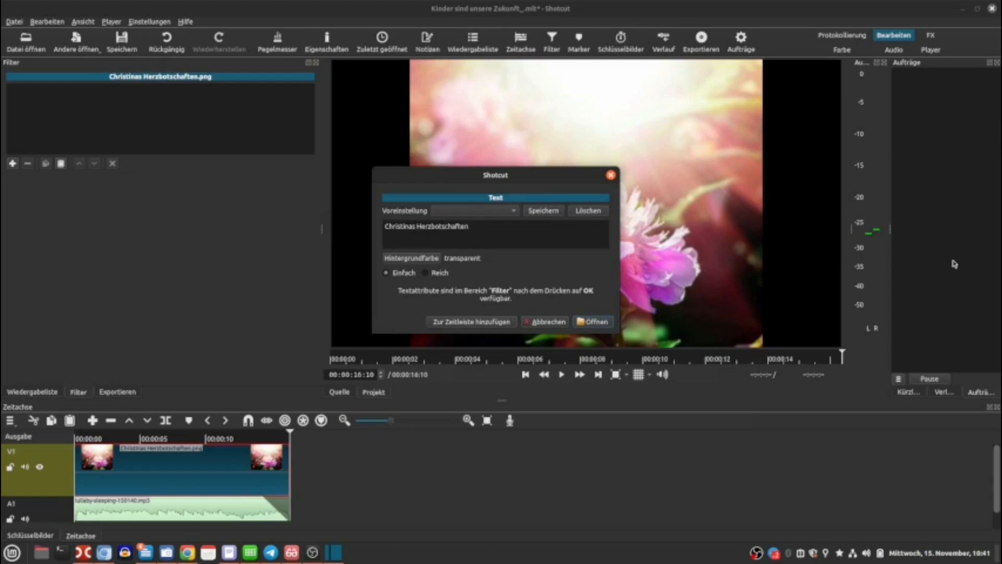
left_click(461, 323)
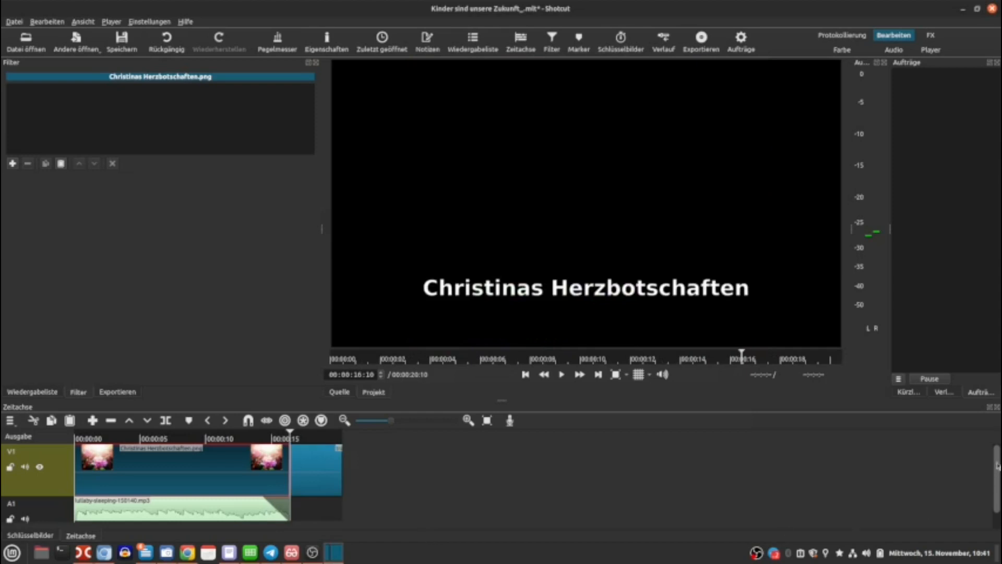
Add a new video track above the image track.
left_click_drag(994, 467, 996, 556)
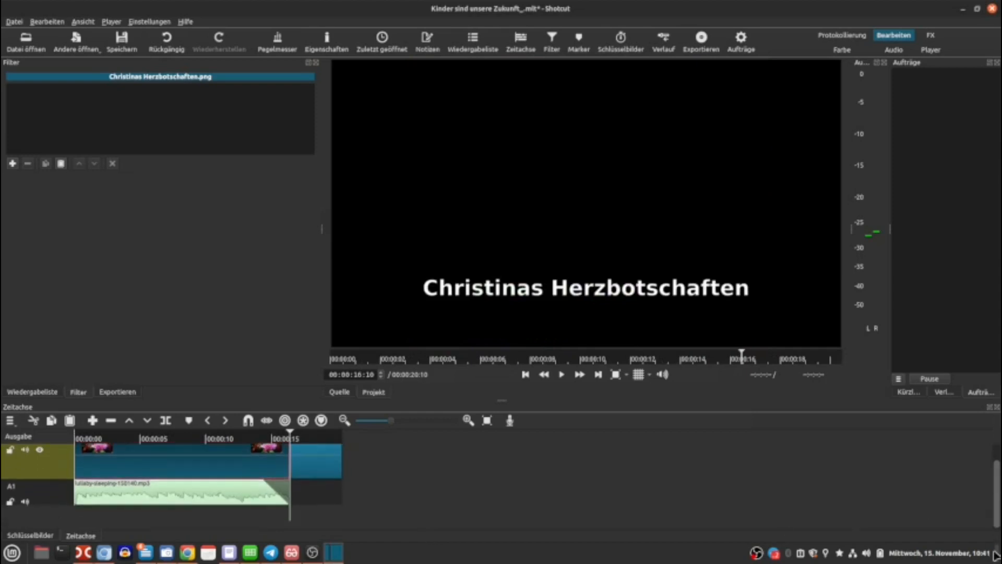
right_click(42, 523)
mouse_move(78, 459)
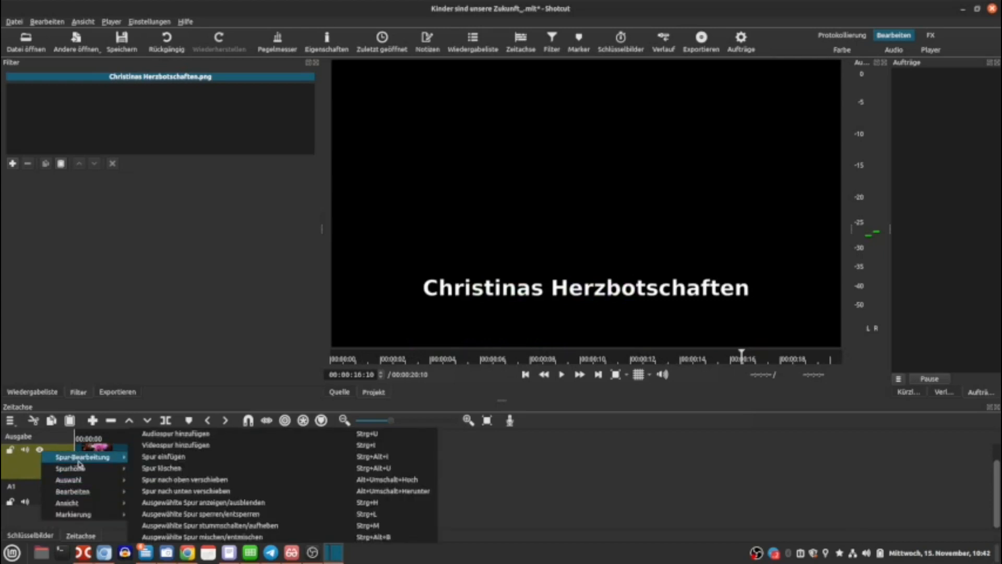
left_click(194, 456)
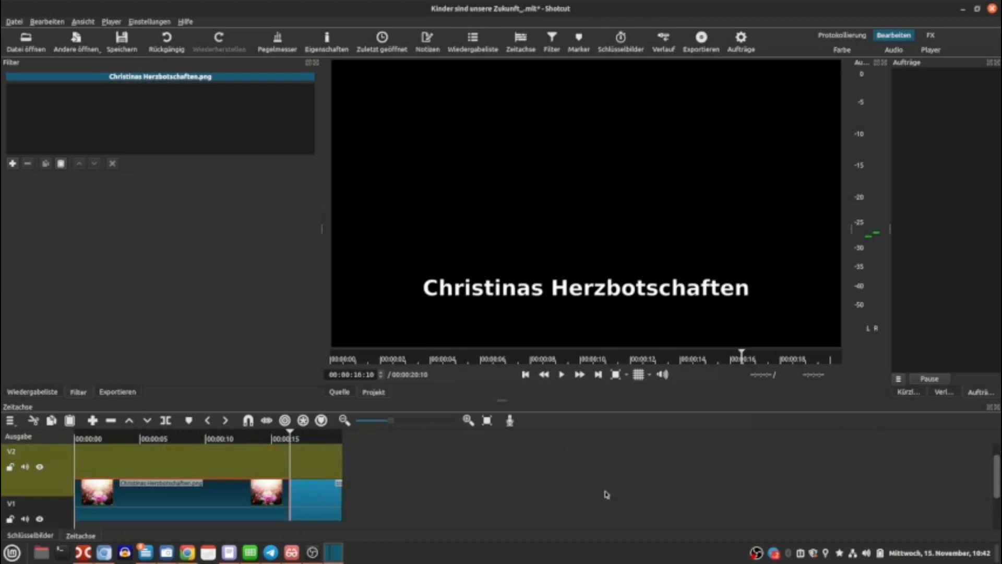
Move the text clip to the start of the new track and stretch it to match the image clip.
left_click_drag(302, 461, 78, 462)
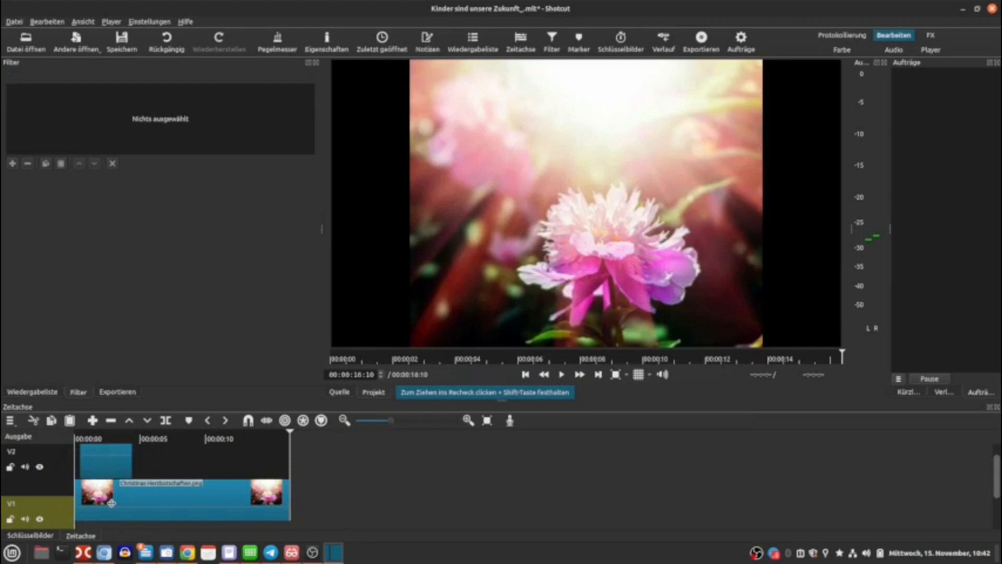
left_click_drag(104, 456, 397, 446)
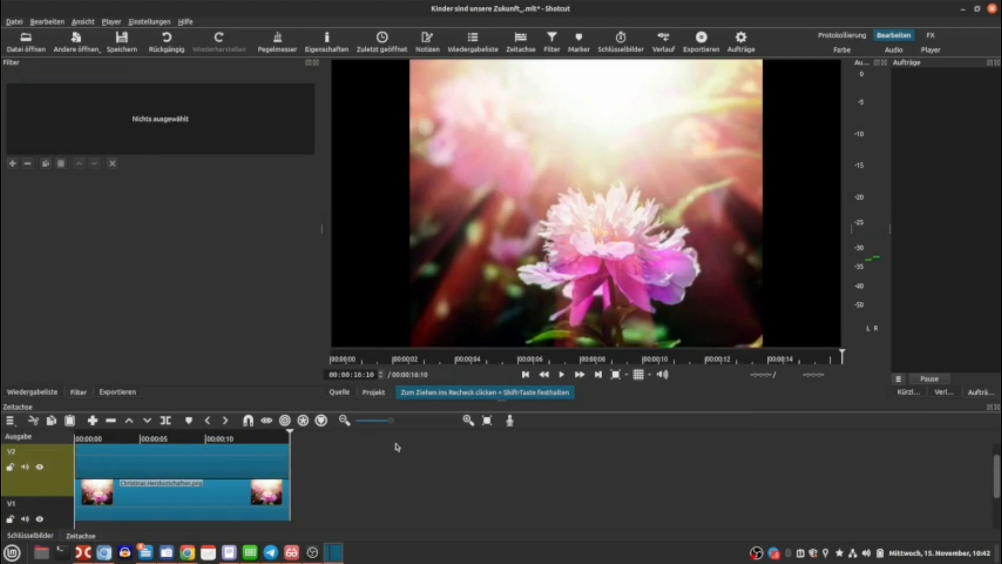
left_click(200, 468)
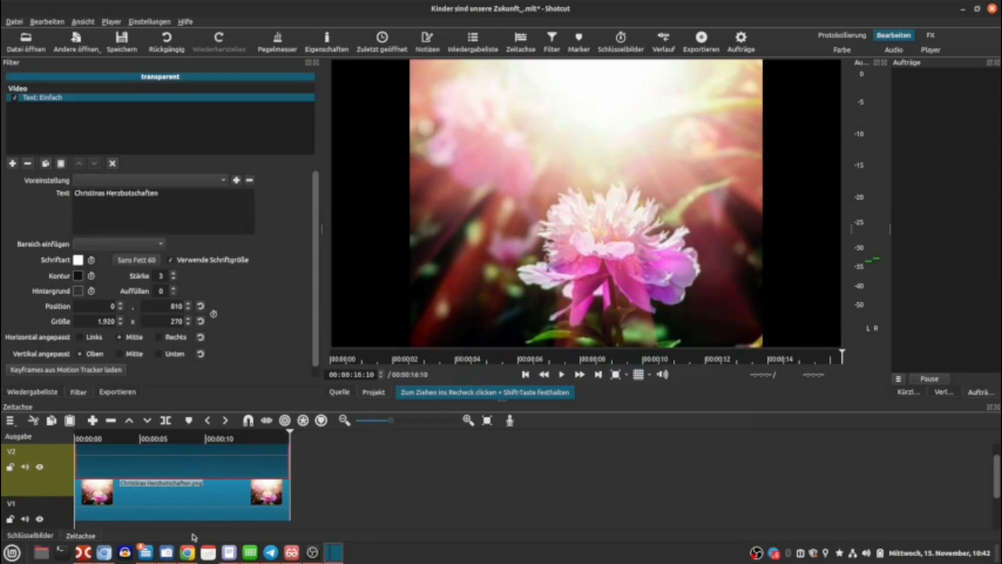
Set the title's font colour to light yellow #ffff7f.
left_click_drag(997, 482, 992, 438)
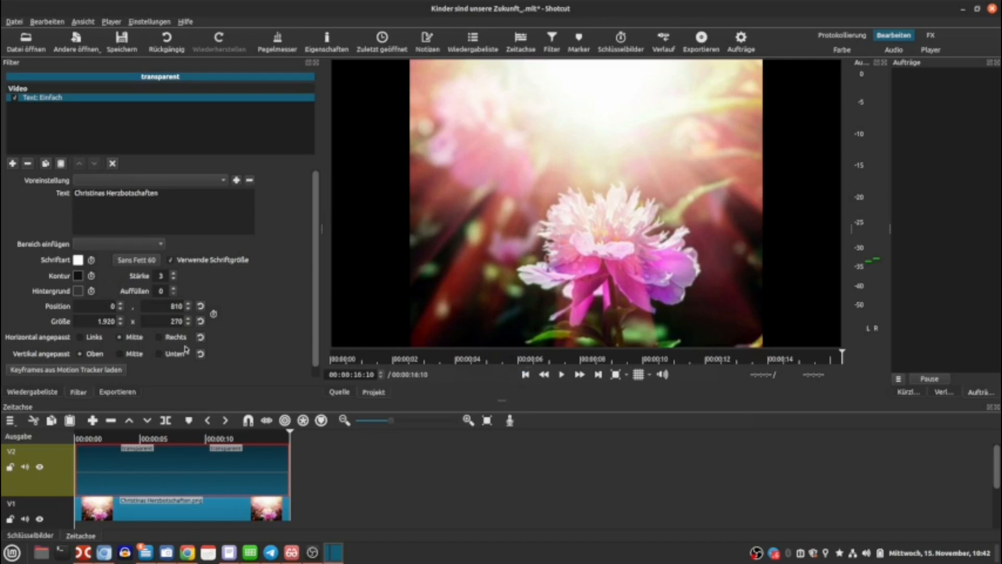
left_click(77, 260)
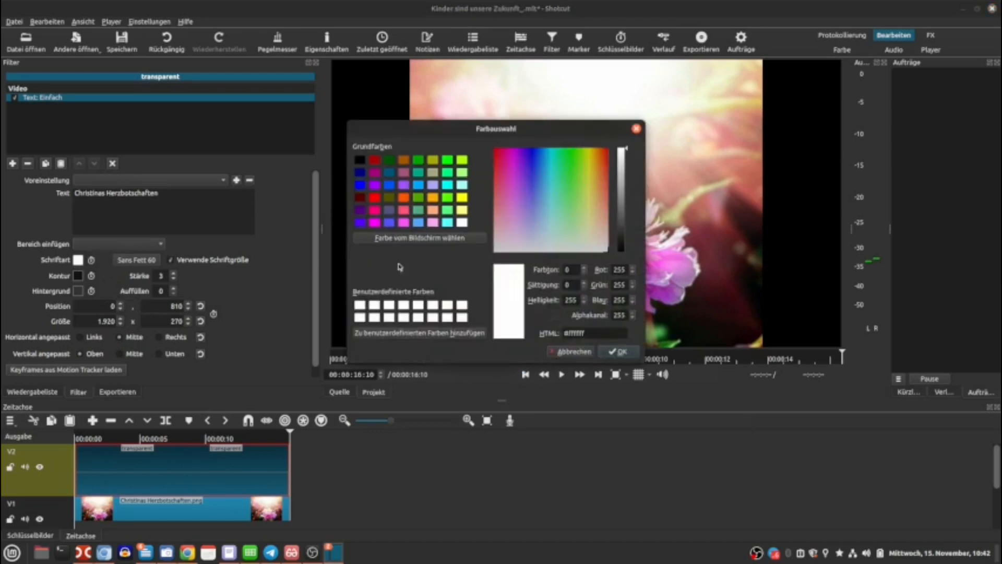
left_click(462, 211)
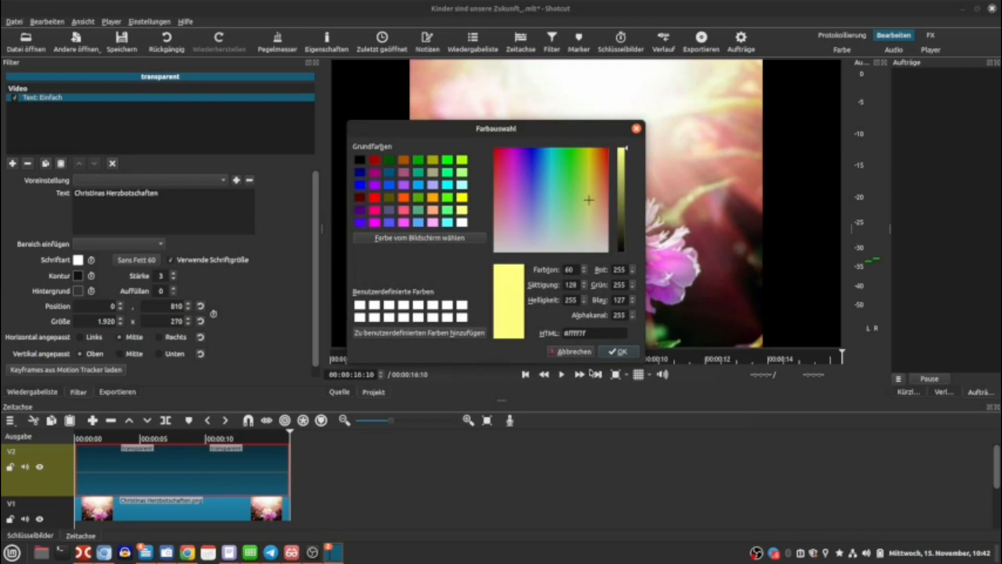
left_click(621, 352)
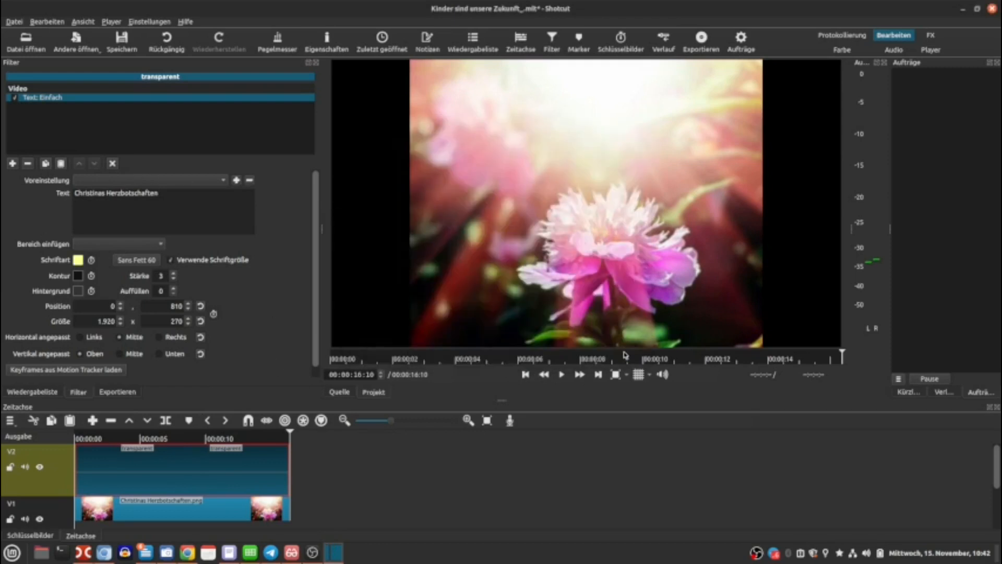
Preview the title over the image from the start of the timeline.
left_click_drag(996, 468, 997, 507)
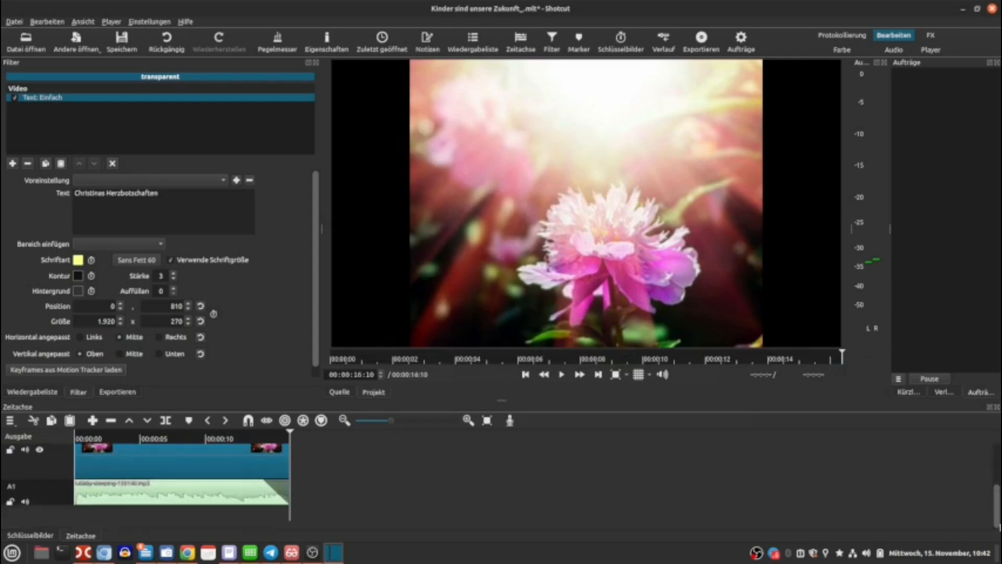
scroll(990, 472, "up", 3)
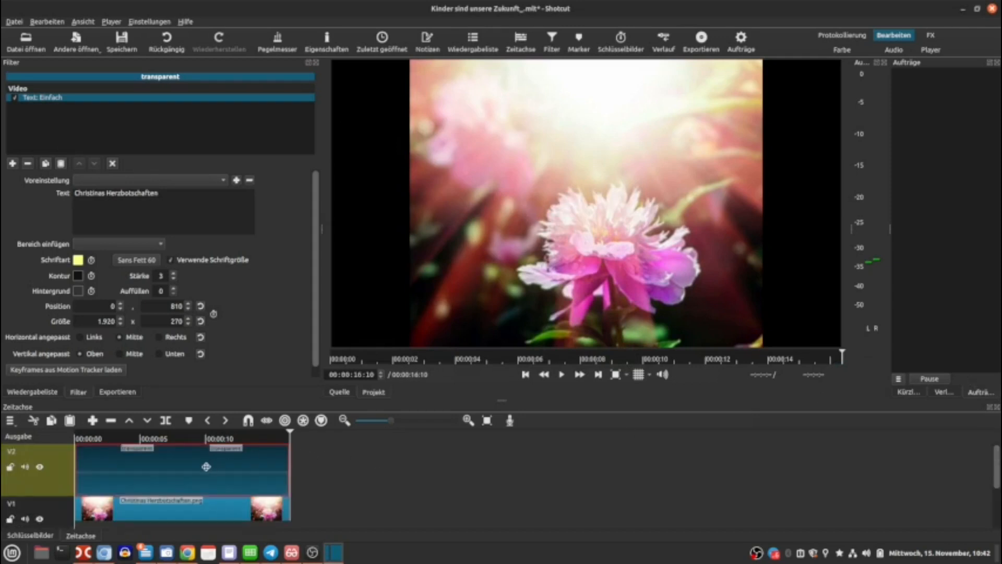
left_click(168, 511)
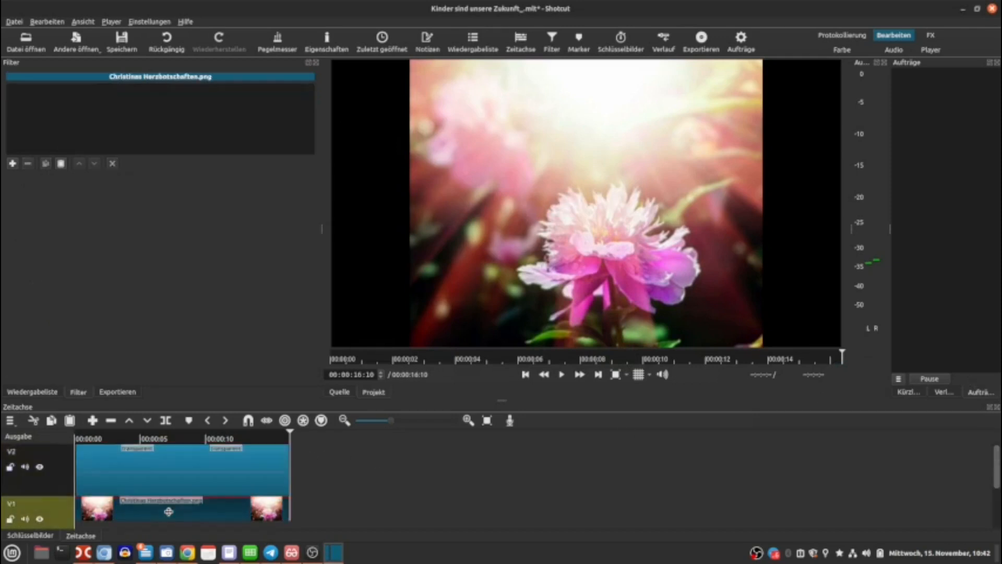
left_click(161, 471)
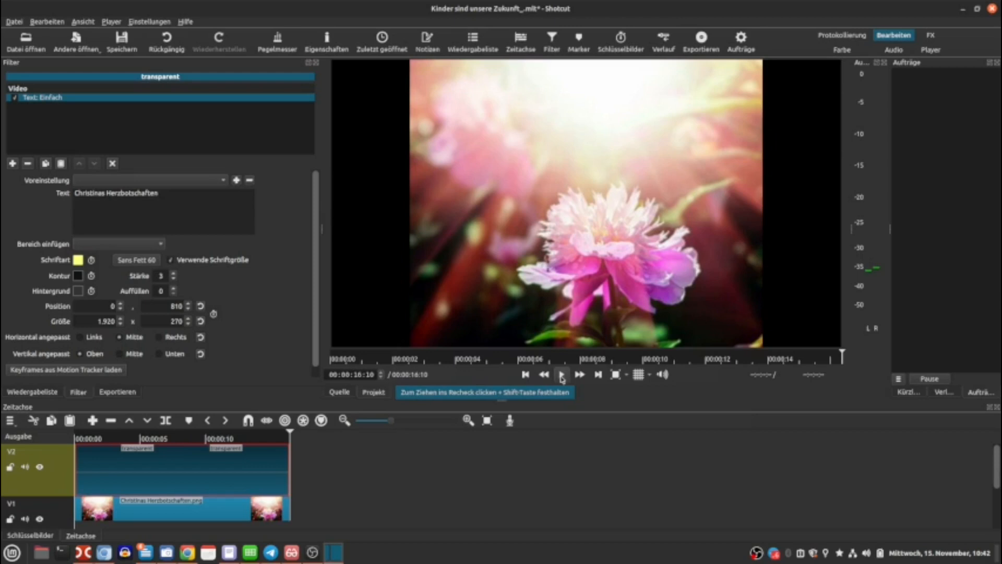
left_click(82, 437)
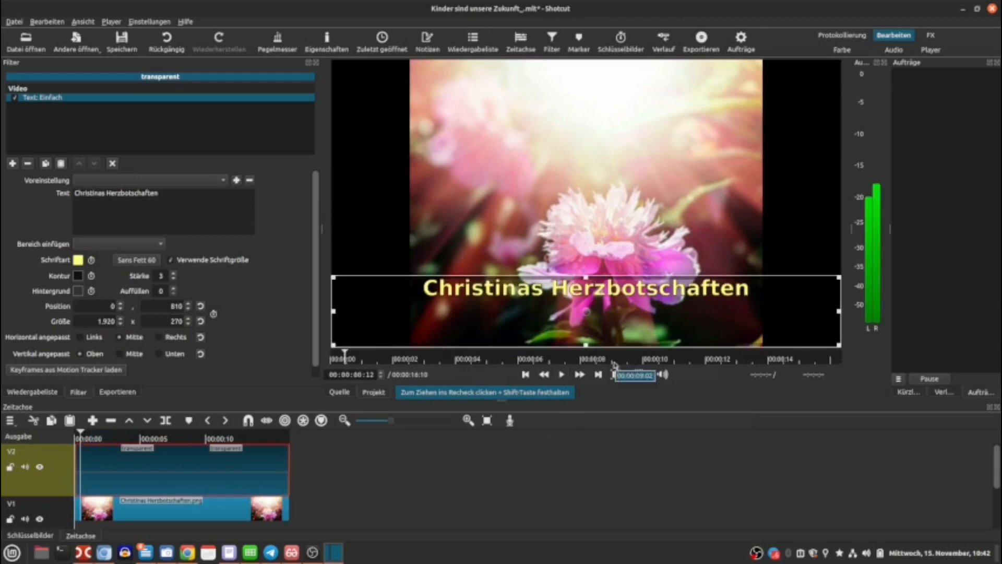
left_click(561, 374)
left_click(561, 374)
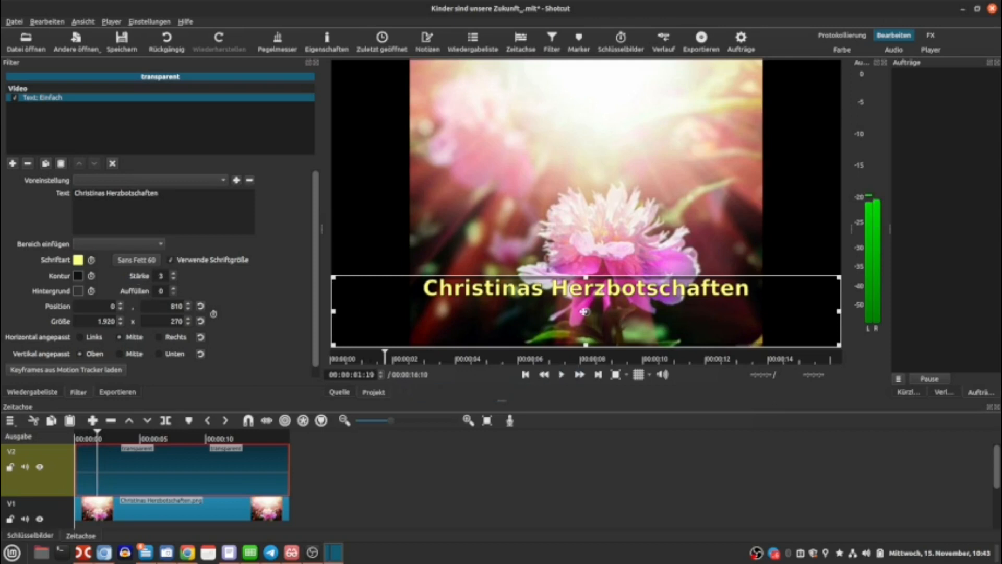
Move the title box lower in the frame and change the title font to Chilanka Bold.
left_click_drag(586, 312, 579, 353)
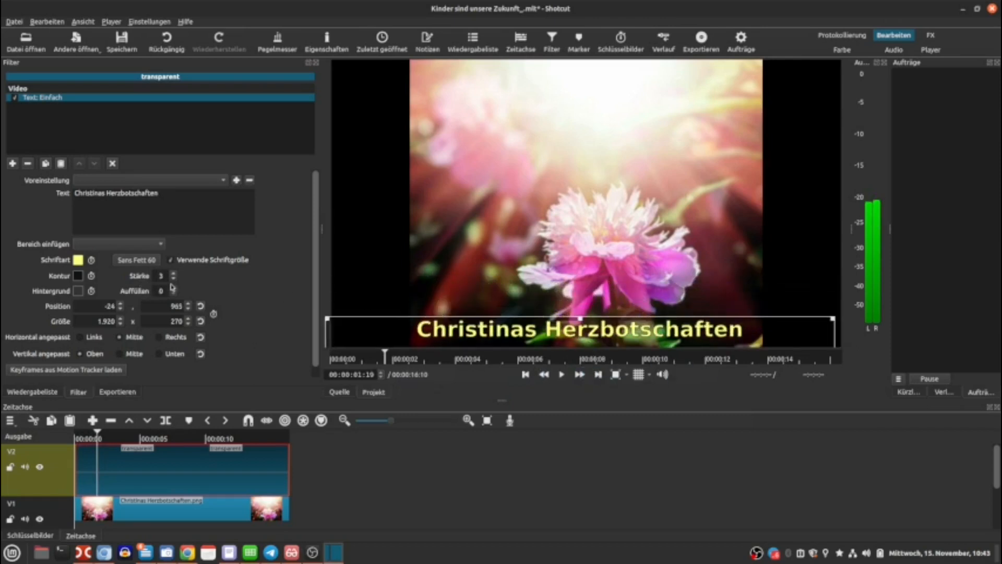
left_click(137, 260)
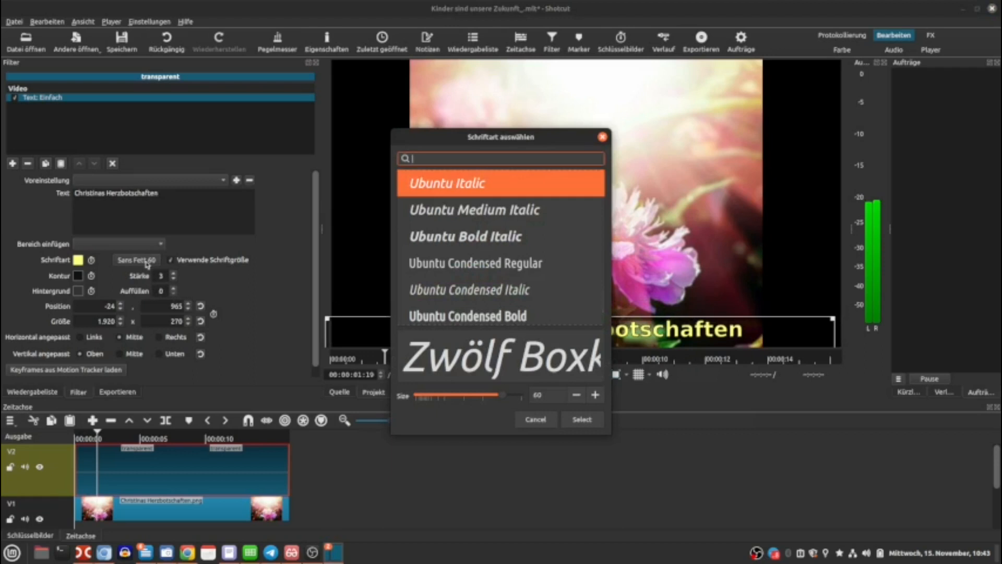
type("ch")
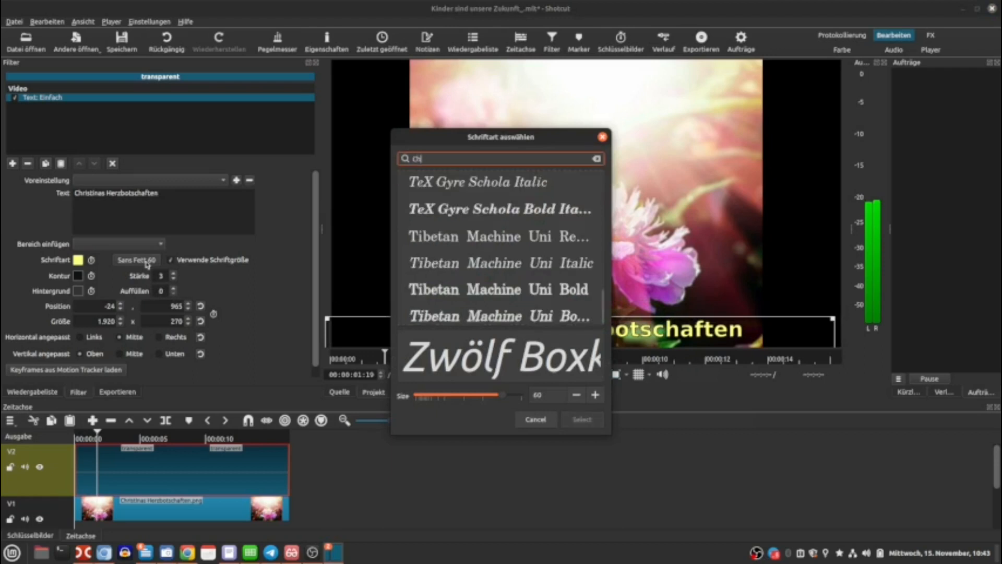
type("ilan")
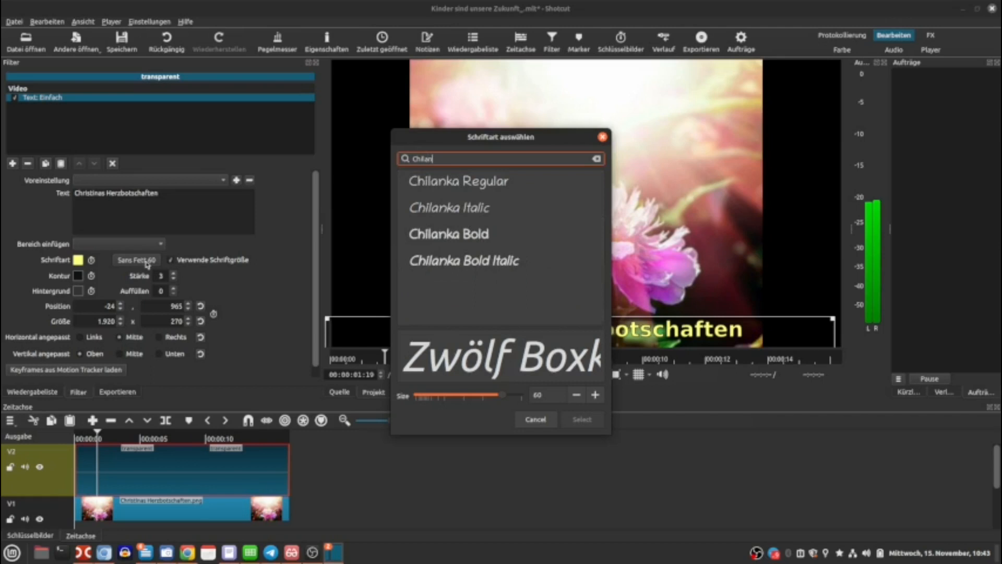
left_click(429, 237)
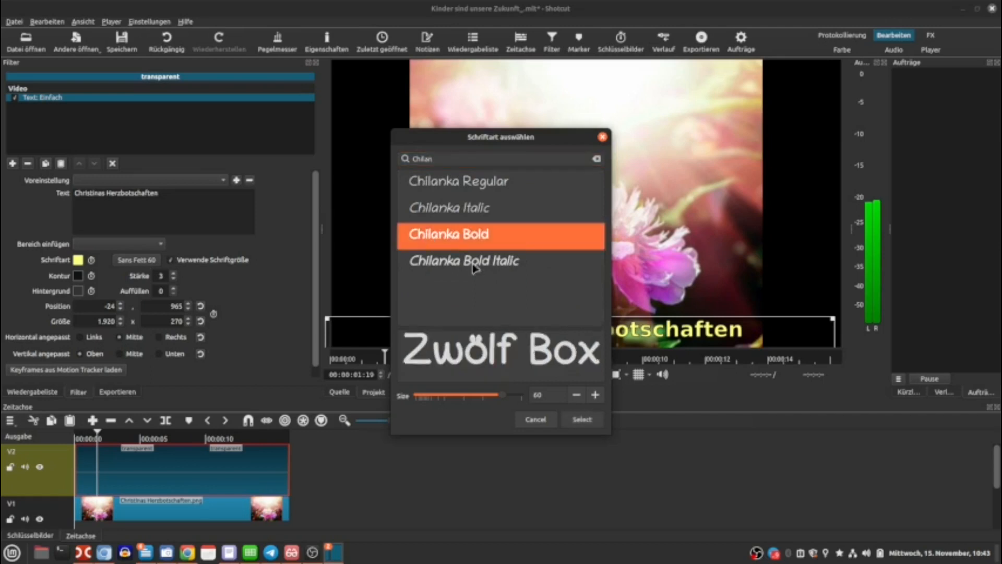
left_click(577, 419)
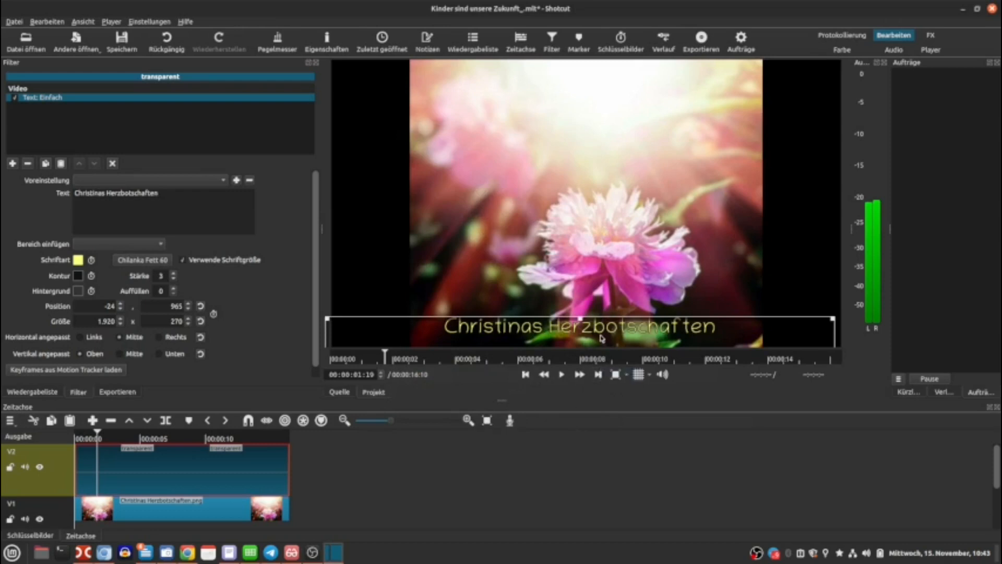
Add 'Kinder sind unsere Zukunft.mp3' to the audio track, overlapping the end of the lullaby clip.
left_click_drag(998, 460, 998, 506)
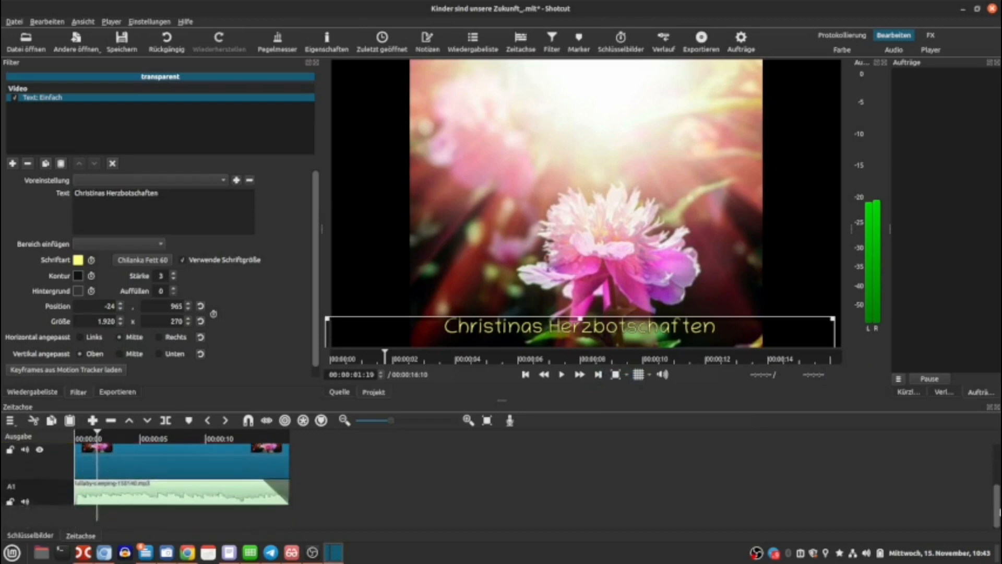
left_click(315, 63)
left_click(316, 63)
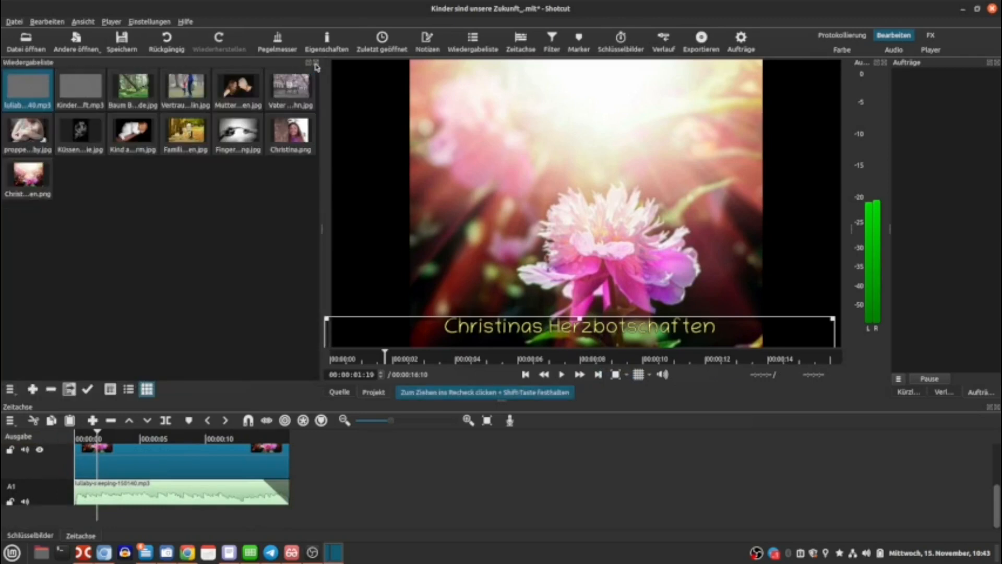
left_click_drag(79, 89, 319, 493)
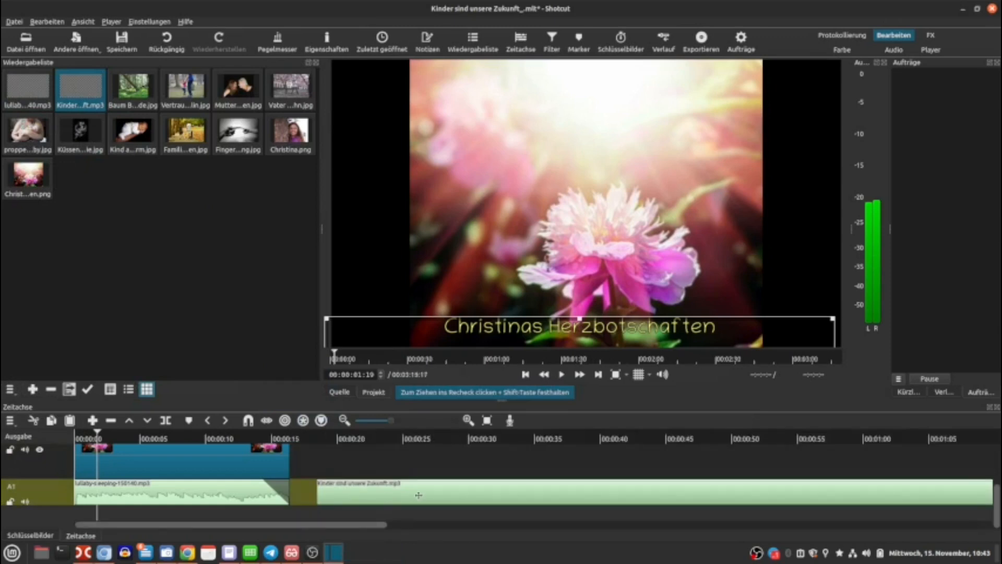
left_click_drag(407, 494, 384, 494)
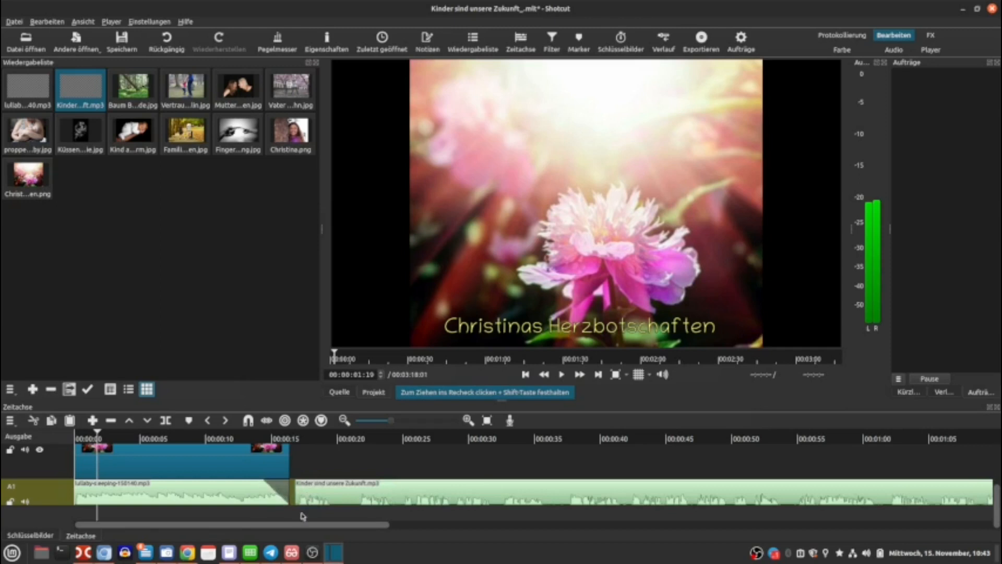
Add the 'Baum B…de.jpg' image to the video track right after the first image and lengthen it.
left_click_drag(347, 526, 760, 526)
left_click_drag(768, 561, 350, 561)
left_click(174, 545)
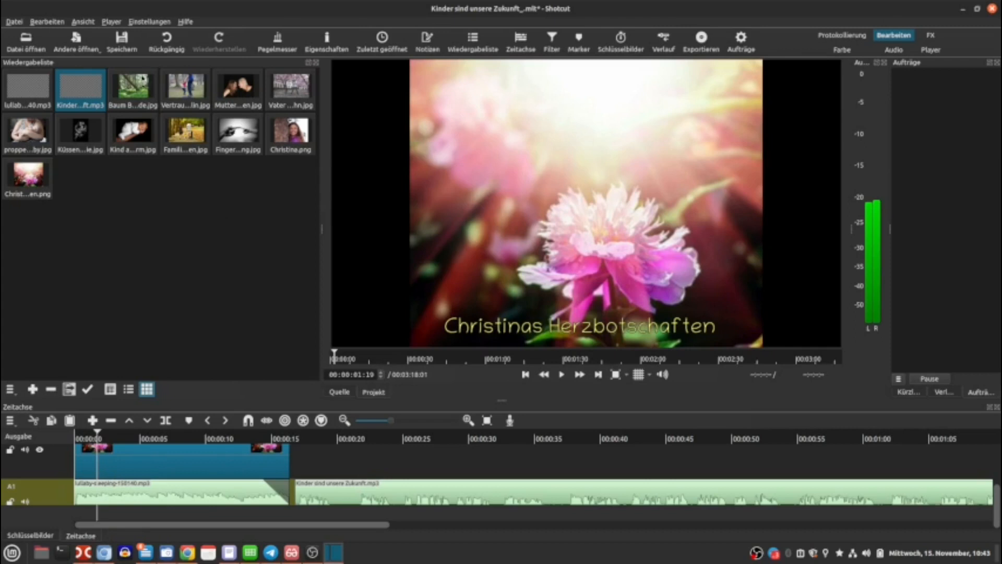
left_click_drag(134, 88, 353, 466)
mouse_move(334, 527)
left_mouse_down()
mouse_move(936, 527)
mouse_move(333, 527)
left_mouse_up()
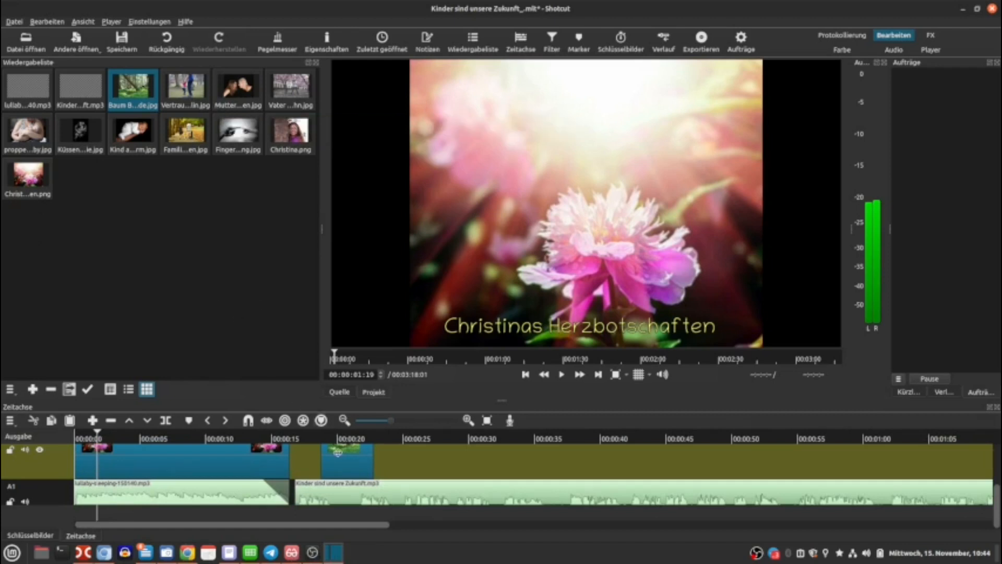
left_click_drag(349, 464, 647, 480)
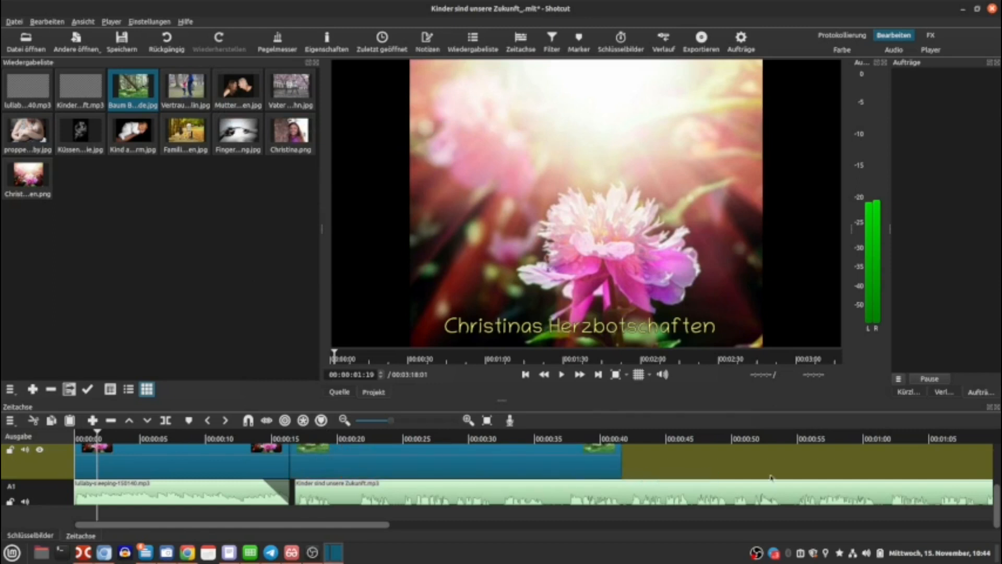
Add the 'Vertrau…lin.jpg' image overlapping the Baum clip for a transition and shorten its end.
left_click_drag(184, 86, 941, 466)
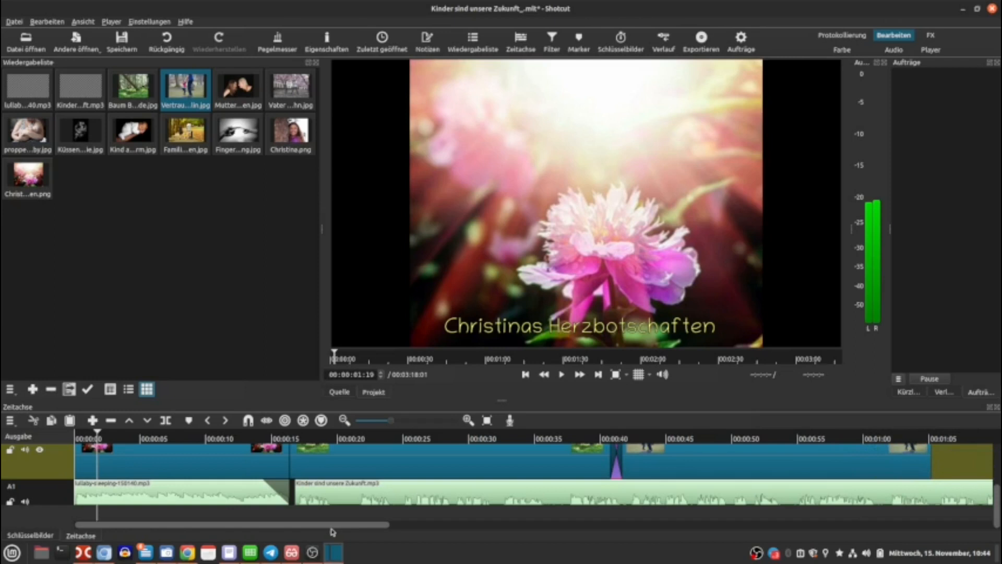
left_click_drag(337, 531, 537, 553)
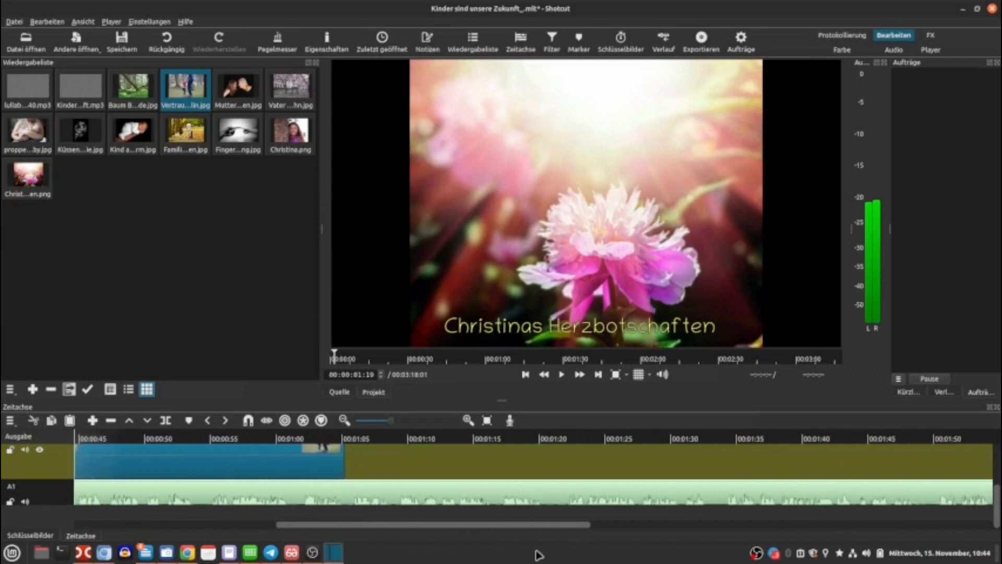
left_click_drag(343, 466, 271, 466)
Add the 'Mutter…en.jpg' image overlapping the end of the Vertrau clip to create a transition.
left_click_drag(234, 107, 694, 463)
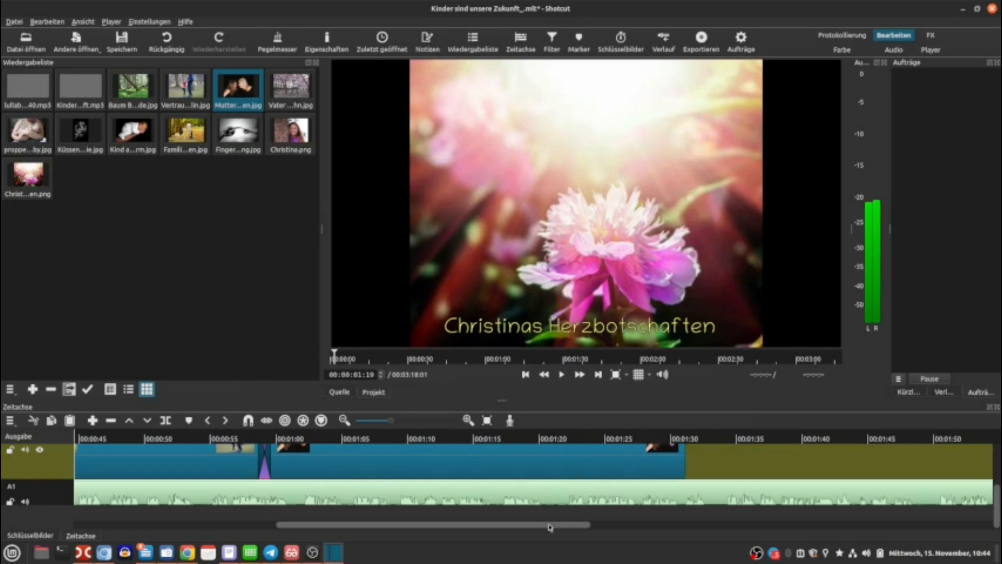
left_click_drag(575, 526, 689, 525)
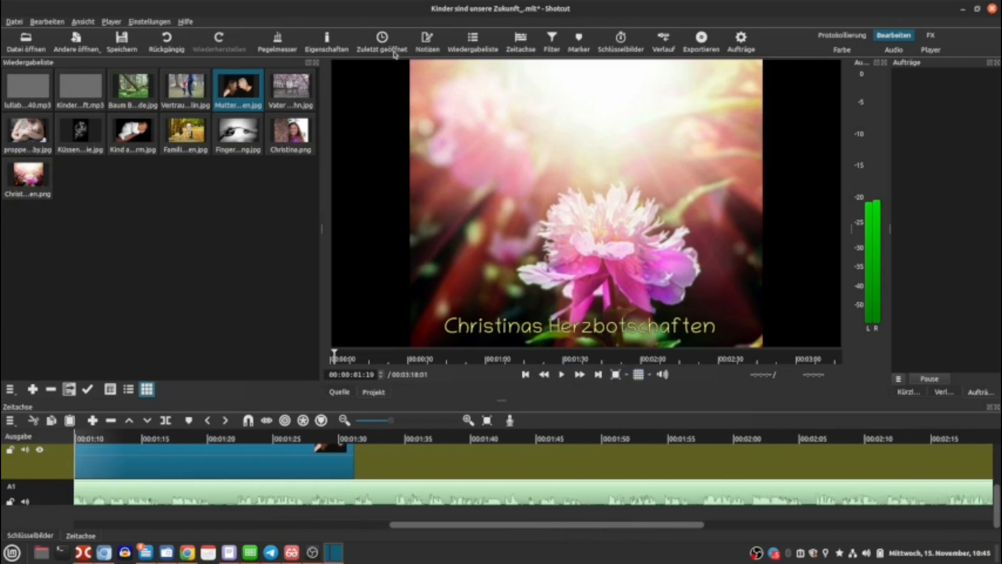
Add the 'Vater…hn.jpg' image overlapping the Mutter clip and adjust its length.
left_click_drag(287, 91, 379, 461)
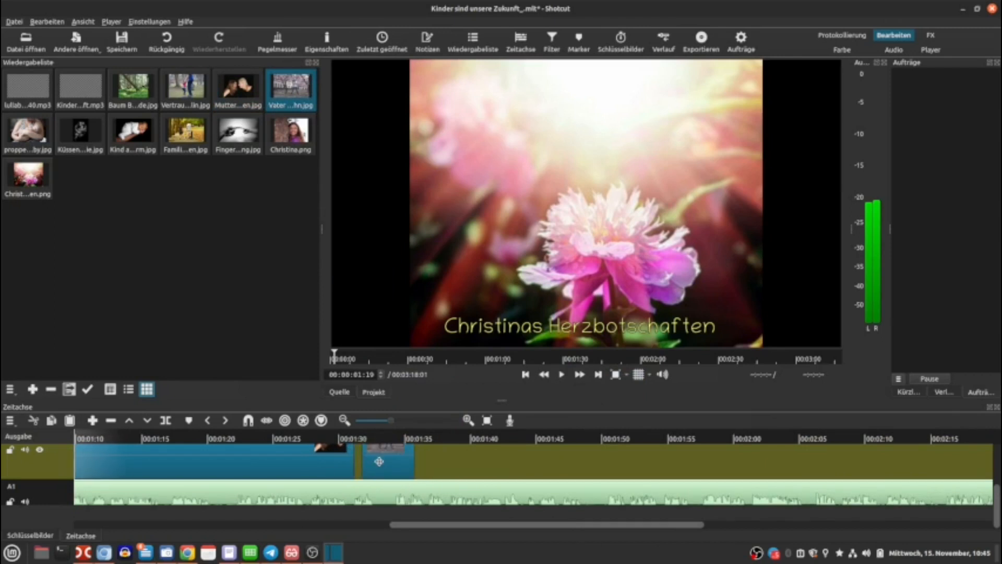
left_click(373, 464)
left_click_drag(384, 458, 729, 470)
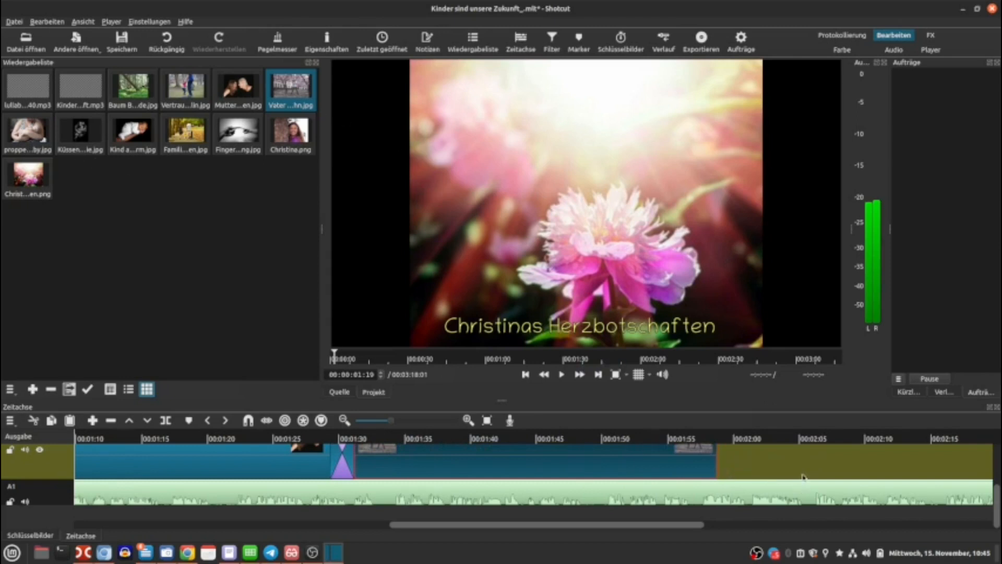
left_click_drag(715, 461, 672, 463)
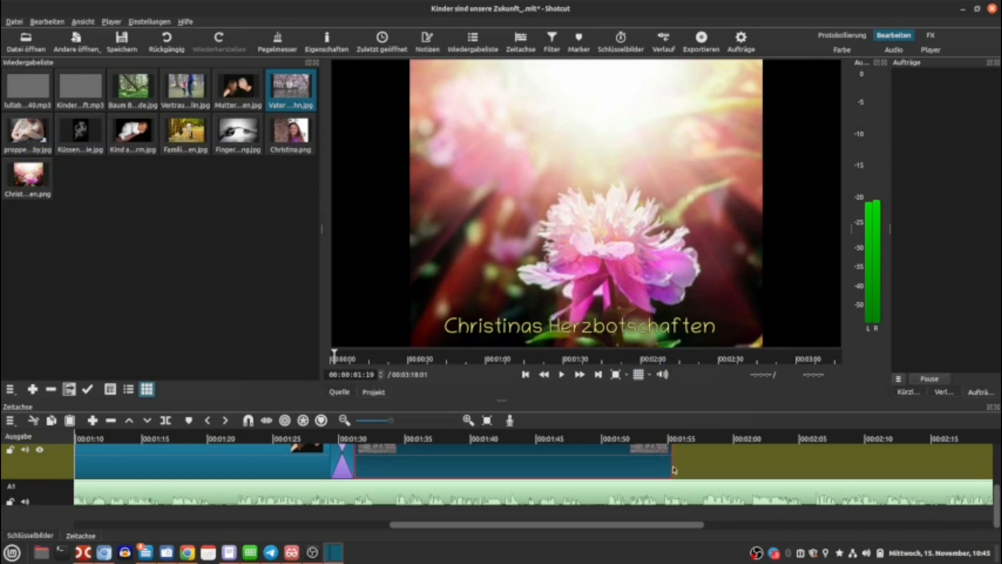
left_click_drag(671, 467, 722, 467)
Add the 'proppe…by.jpg' image overlapping the Vater clip and extend its duration.
left_click_drag(39, 135, 703, 464)
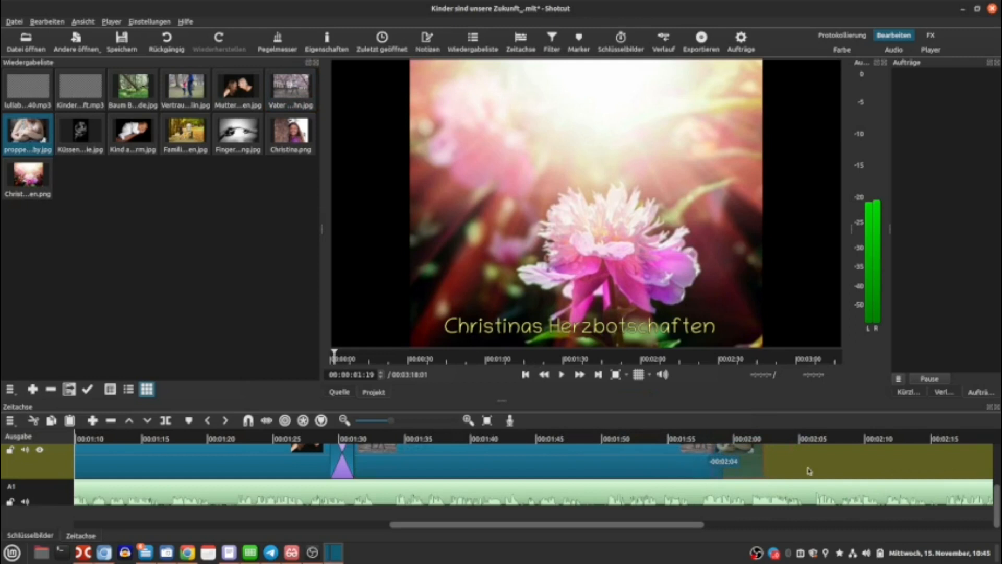
left_click_drag(763, 465, 974, 464)
left_click_drag(689, 529, 779, 529)
left_click_drag(680, 472, 937, 464)
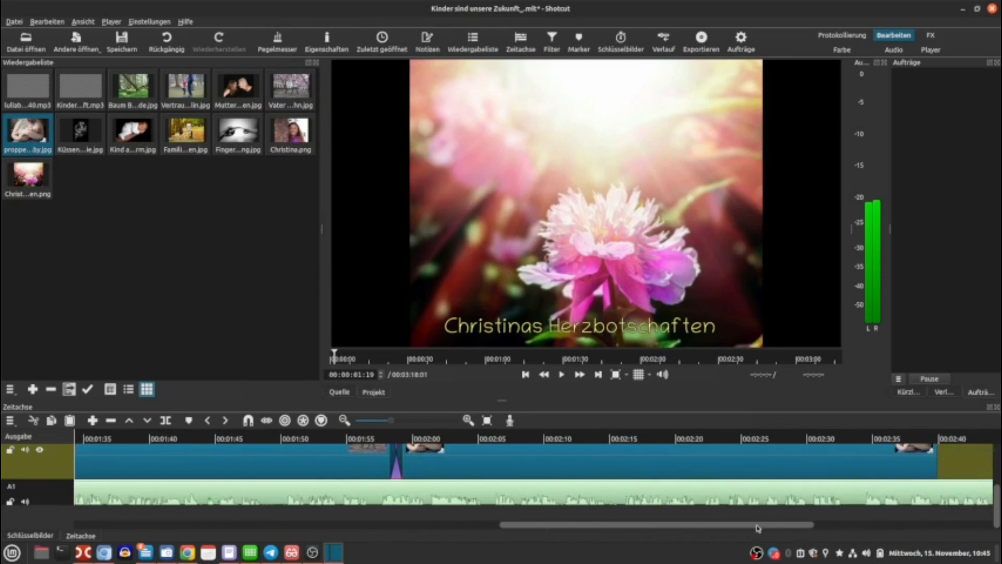
left_click_drag(758, 529, 935, 530)
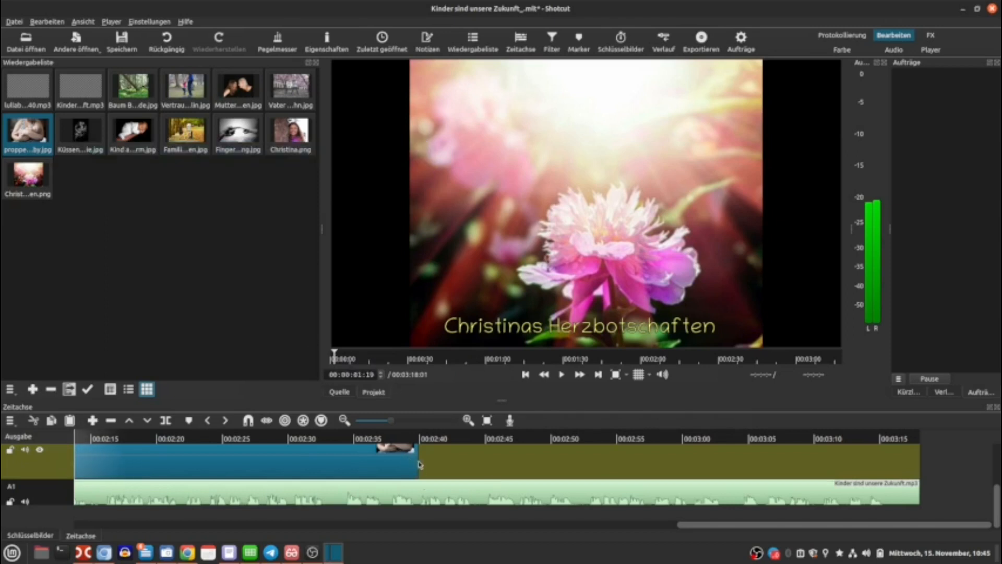
Add the 'Küssen…ie.jpg' image overlapping the end of the proppe clip.
left_click_drag(732, 528, 735, 548)
left_click_drag(81, 131, 597, 467)
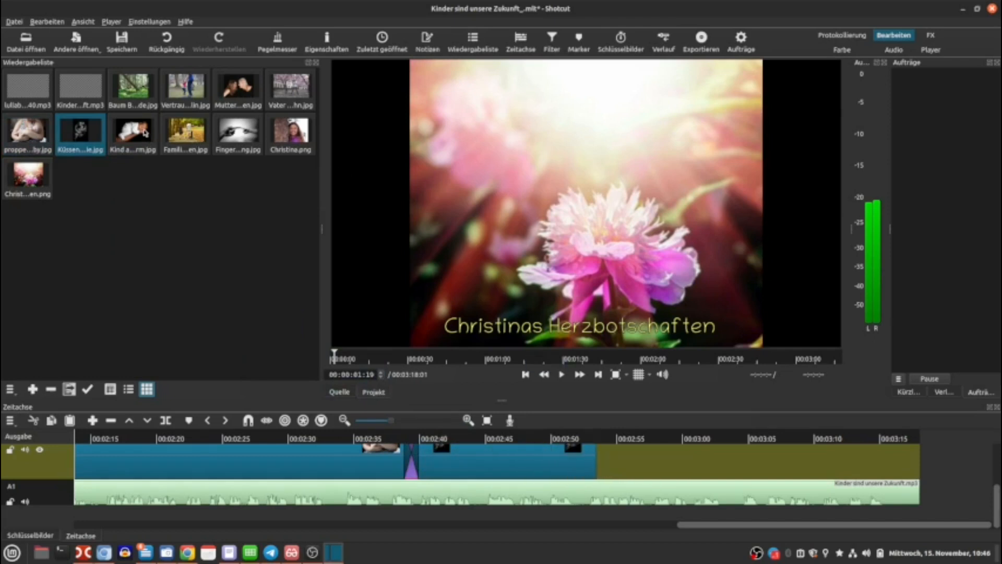
Add the 'Kind a…rm.jpg' image overlapping the Küssen clip and extend it slightly.
left_click_drag(133, 133, 716, 467)
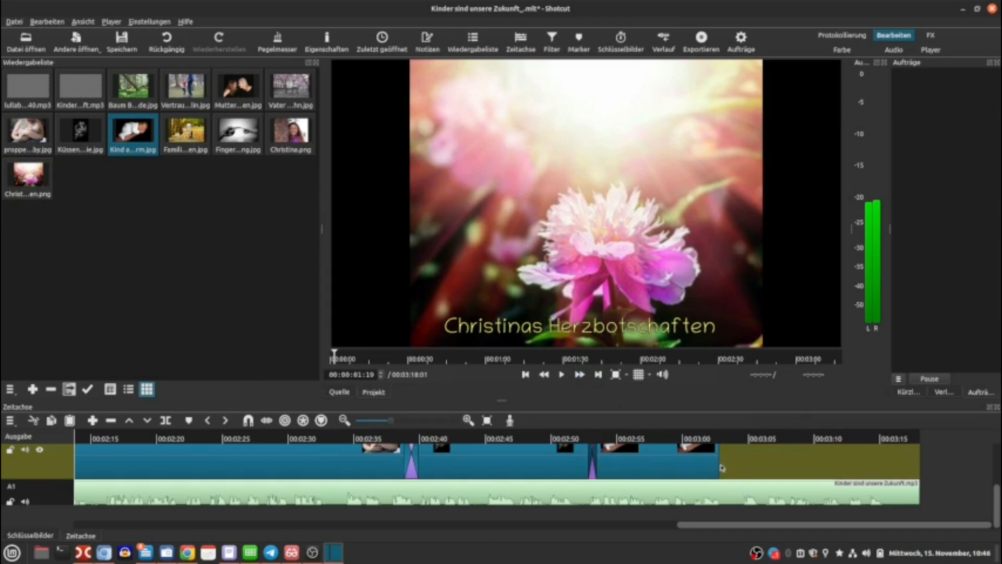
left_click_drag(717, 467, 740, 469)
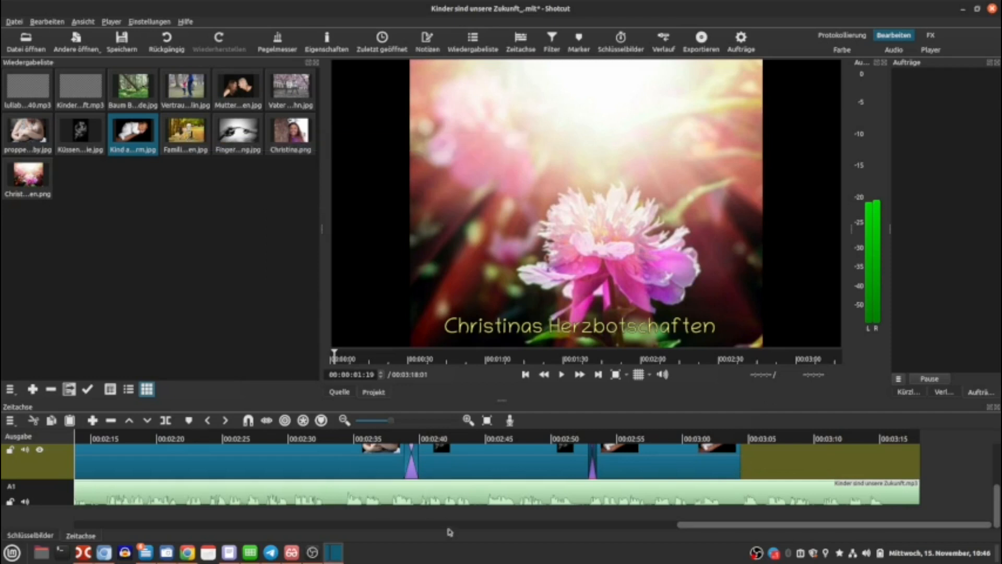
Shorten the 'proppe…by.jpg' clip and move it back against the Vater clip.
left_click_drag(702, 526, 587, 547)
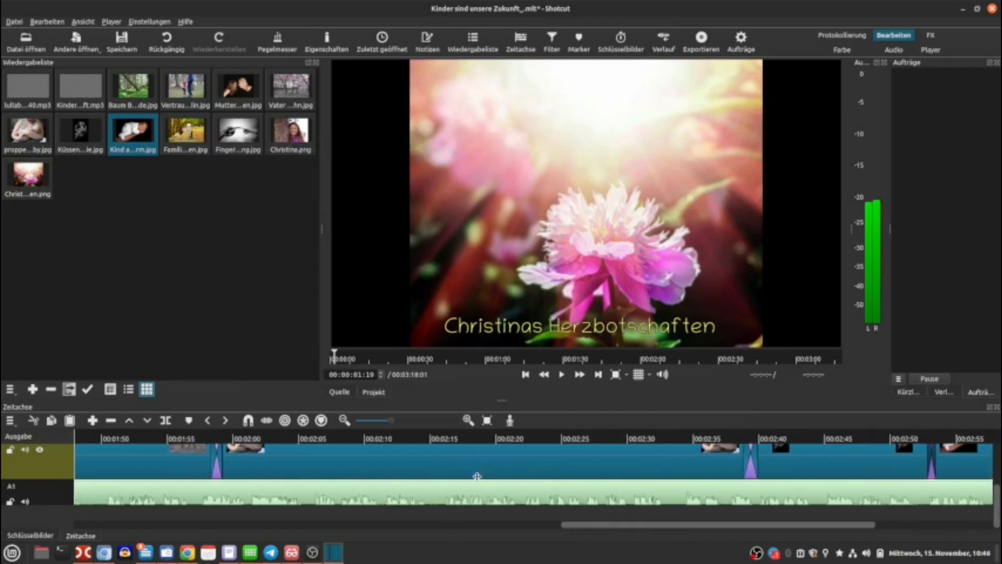
left_click(712, 466)
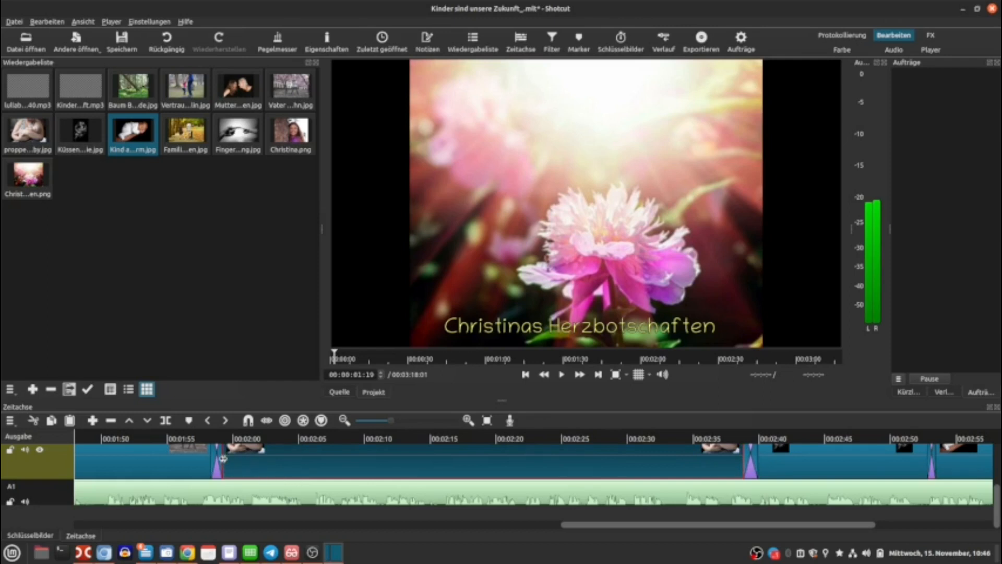
left_click_drag(224, 460, 577, 460)
left_click_drag(691, 465, 238, 469)
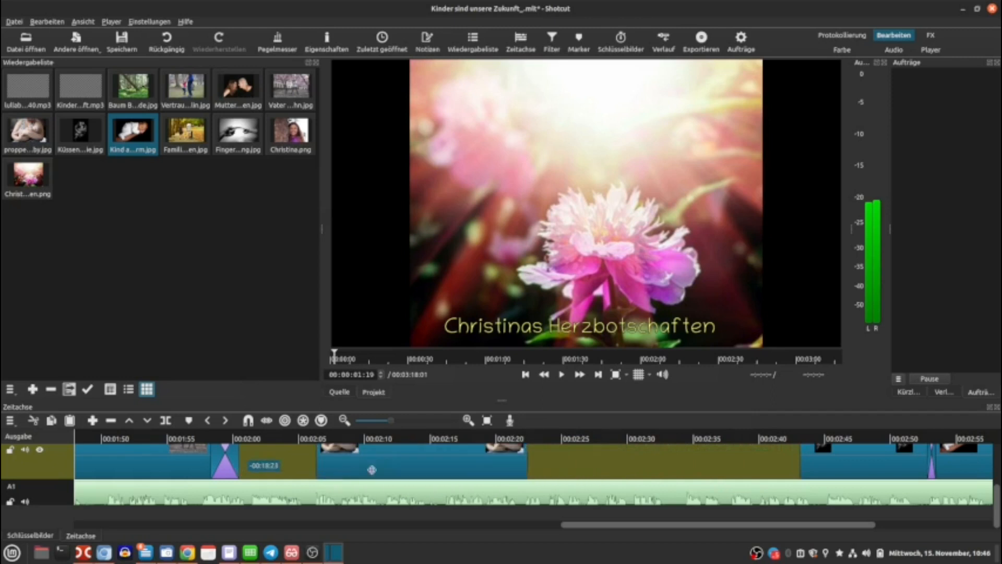
left_click_drag(349, 457, 298, 468)
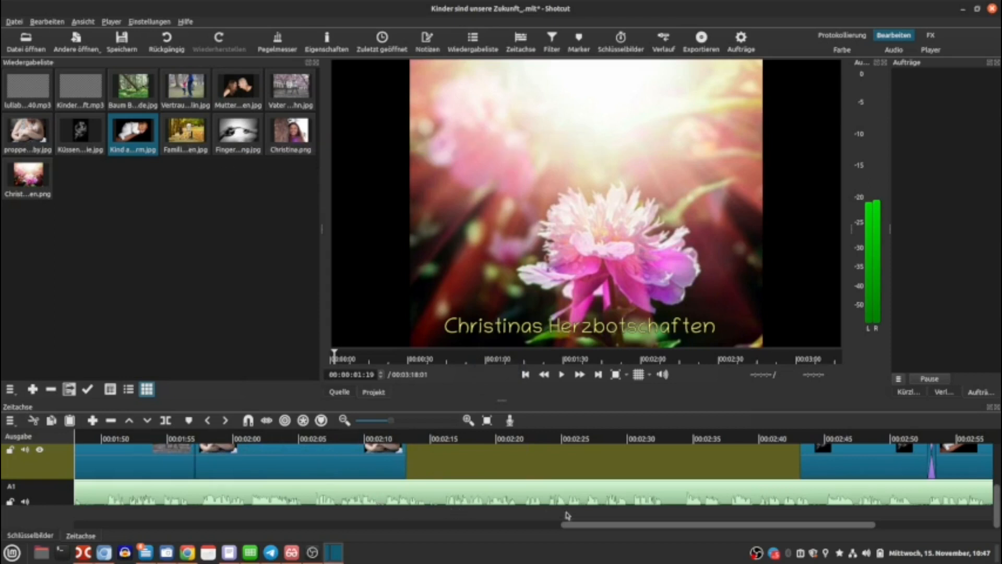
Add the 'Famili…en.jpg' image into the gap, overlapping the end of the proppe clip.
left_click_drag(596, 526, 756, 551)
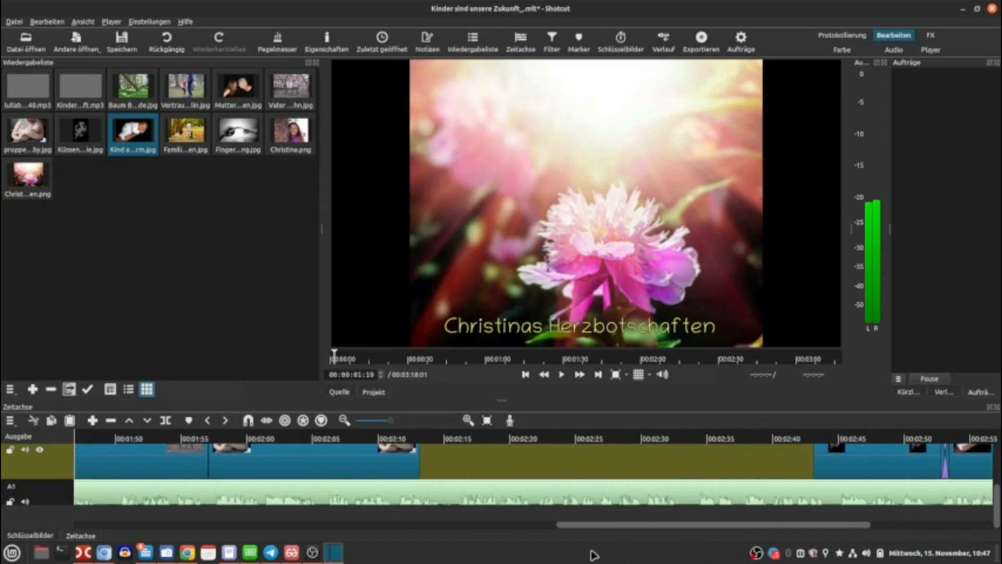
left_click_drag(188, 128, 608, 460)
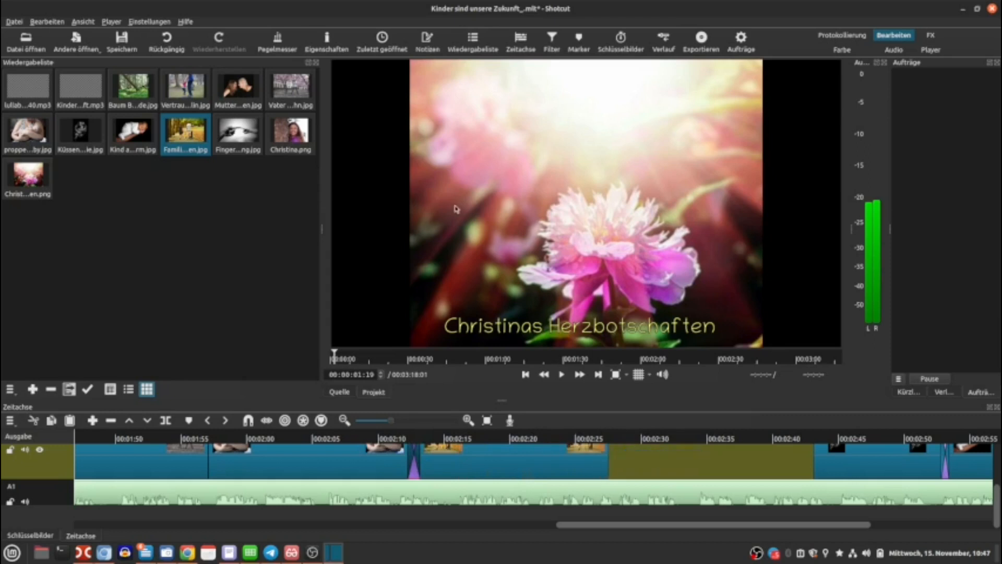
Add the 'Finger…ng.jpg' image and position it to fill the gap with transitions on both sides.
left_click_drag(239, 133, 633, 460)
left_click_drag(704, 459, 585, 459)
left_click_drag(653, 460, 832, 457)
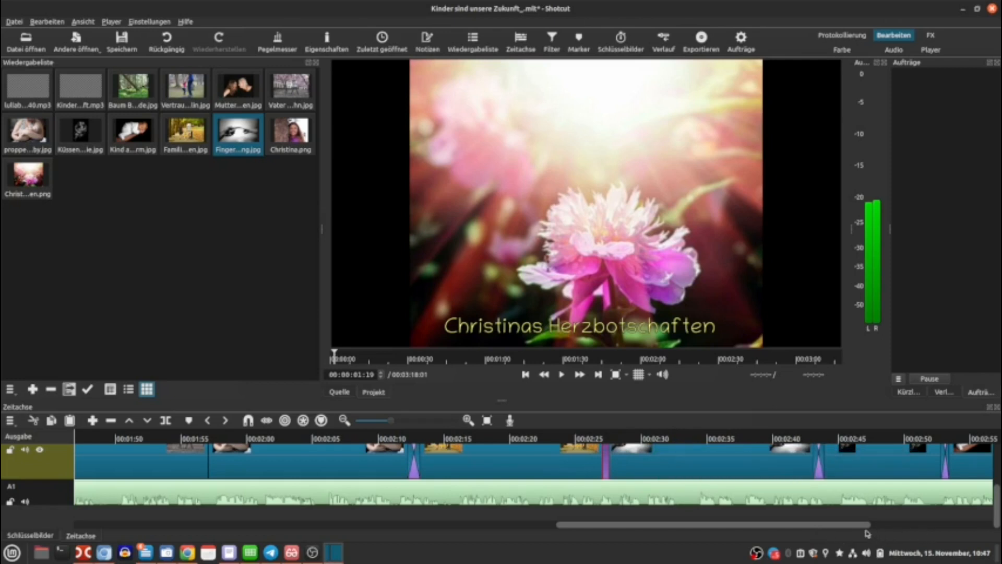
Extend the final Kind clip to the end of the soundtrack.
left_click_drag(863, 526, 996, 520)
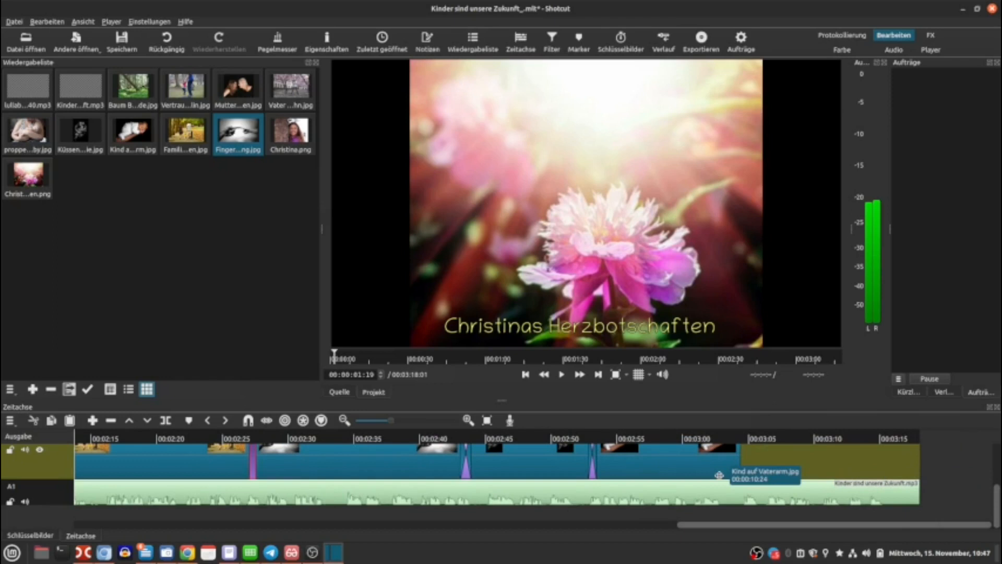
left_click_drag(739, 461, 928, 464)
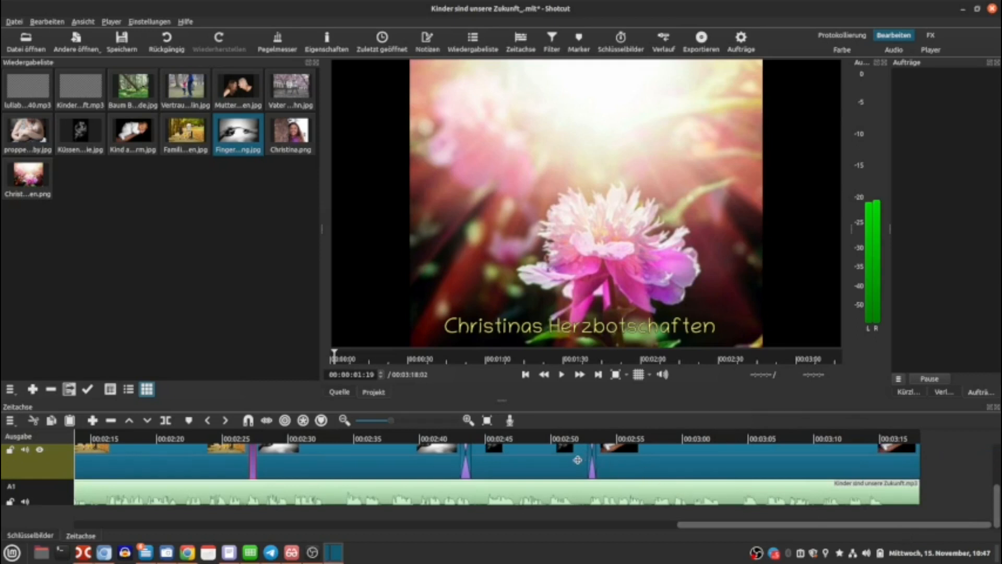
Widen the crossfade between the Finger clip and the final Kind clip near 00:02:55.
left_click(577, 459)
left_click_drag(617, 464, 656, 462)
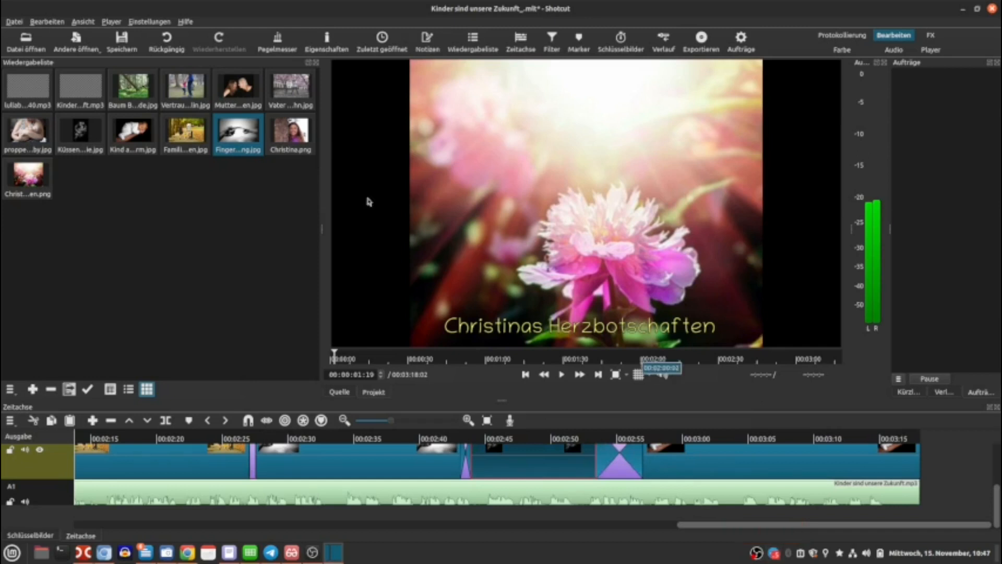
Add the 'Christina.png' image at the end of the video track, overlapping the final Kind clip.
left_click_drag(291, 137, 897, 466)
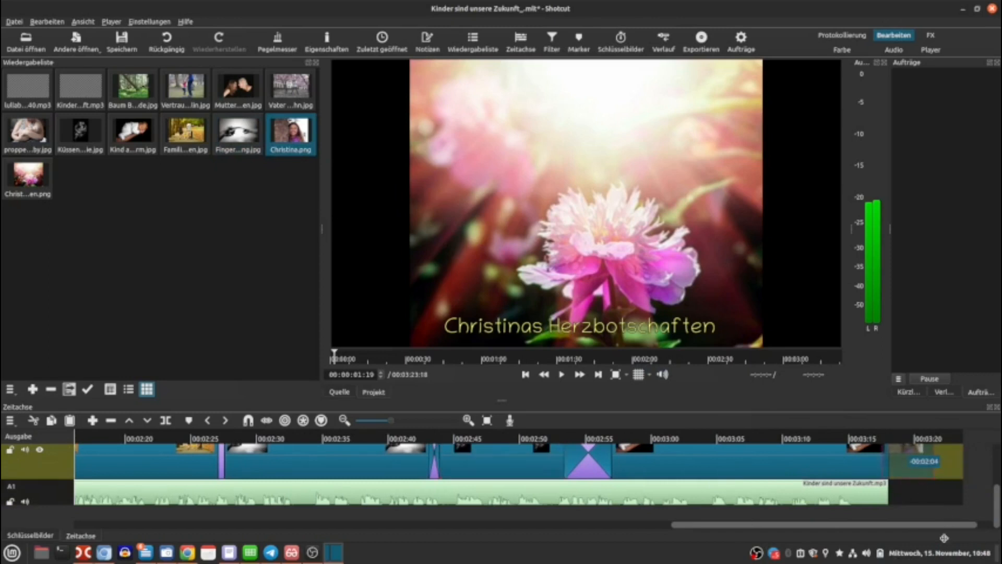
left_click_drag(943, 527, 980, 527)
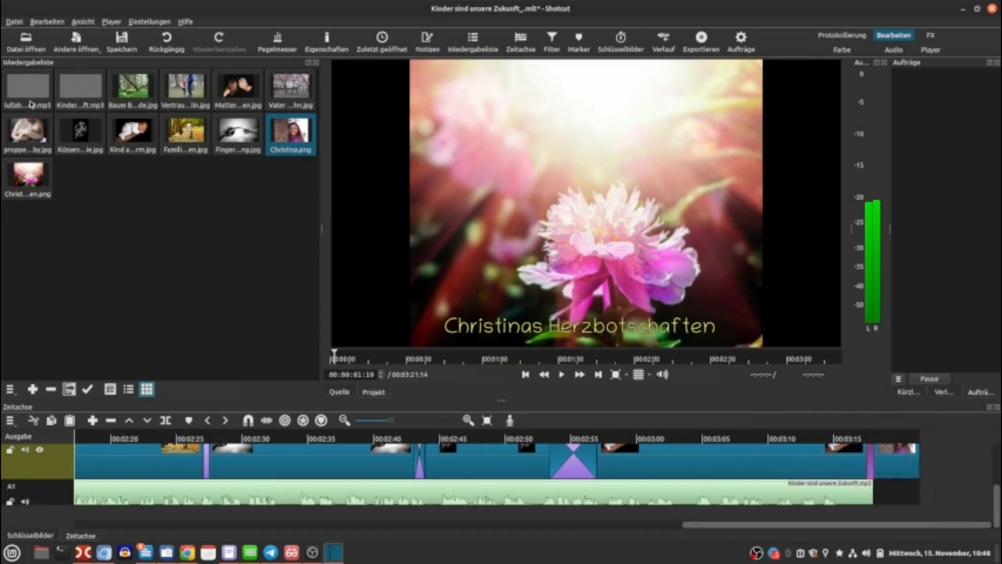
Append the 'lullaby-sleeping-150140.mp3' audio after the song at the end of the audio track.
left_click_drag(26, 91, 686, 402)
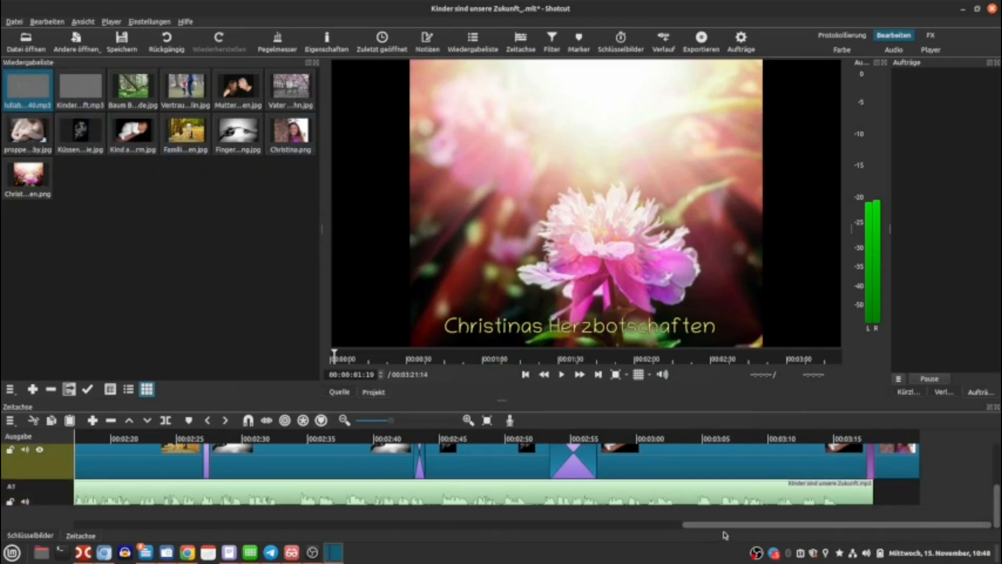
scroll(178, 496, "up", 10)
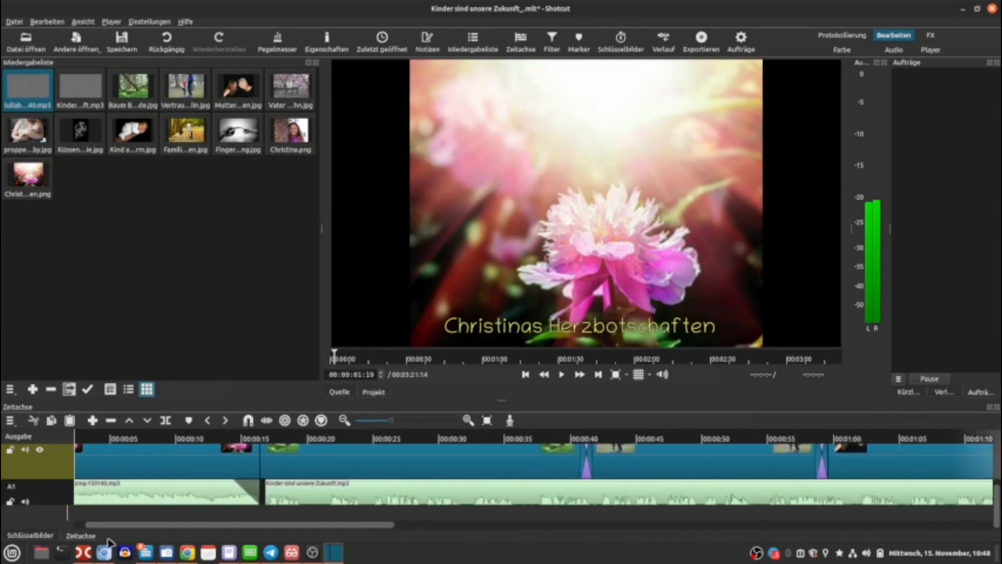
left_click(174, 495)
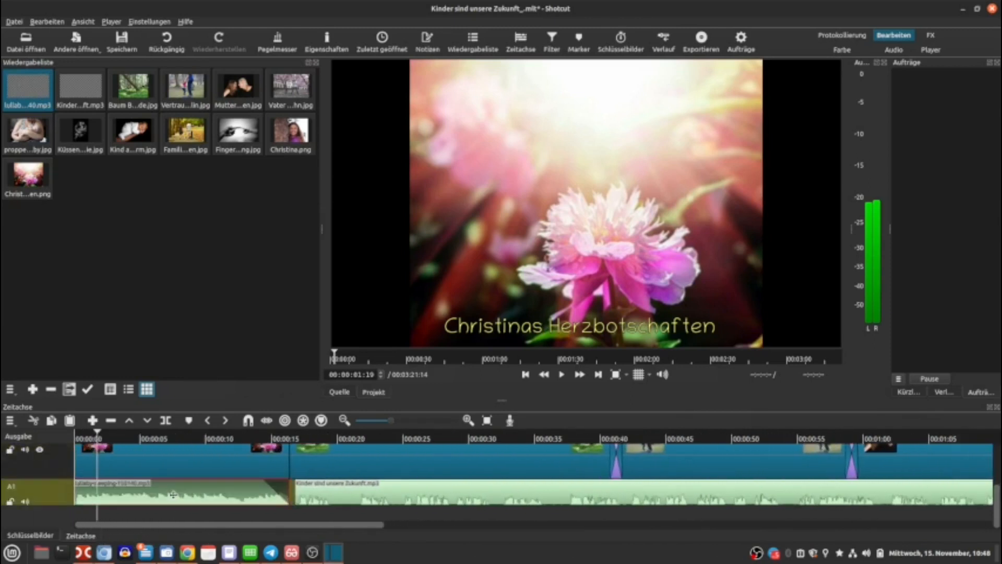
scroll(174, 495, "down", 10)
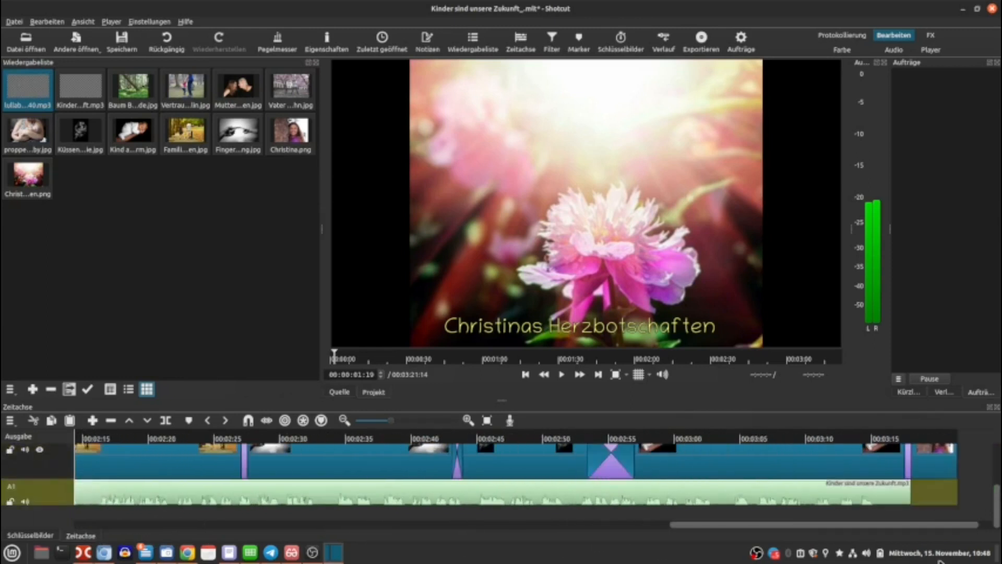
left_click(911, 499)
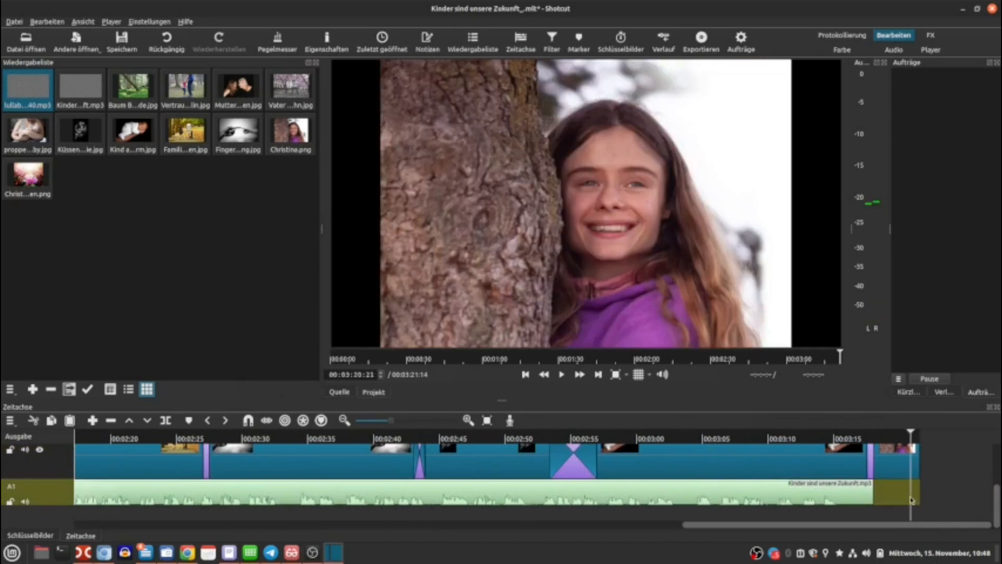
left_click(878, 438)
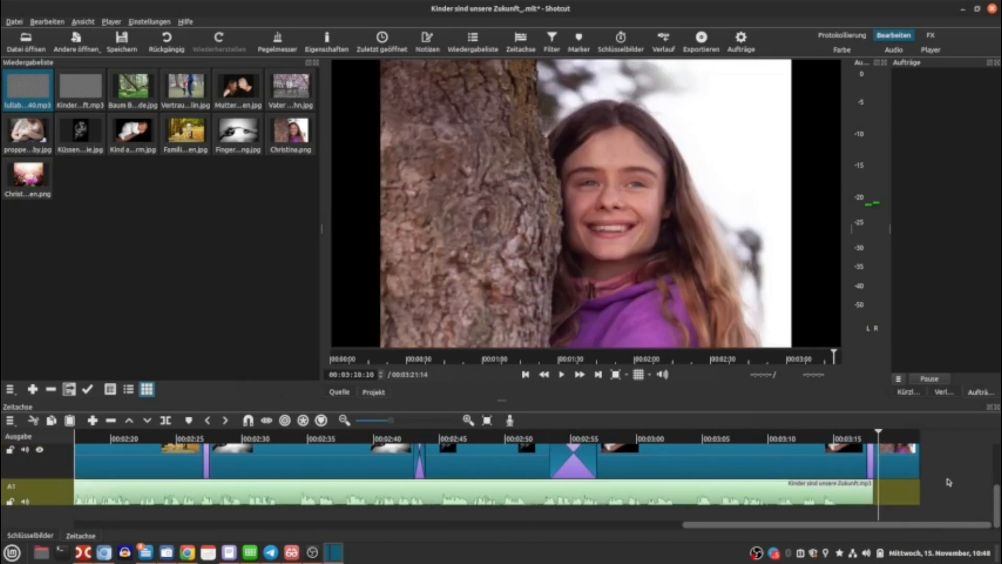
key("a")
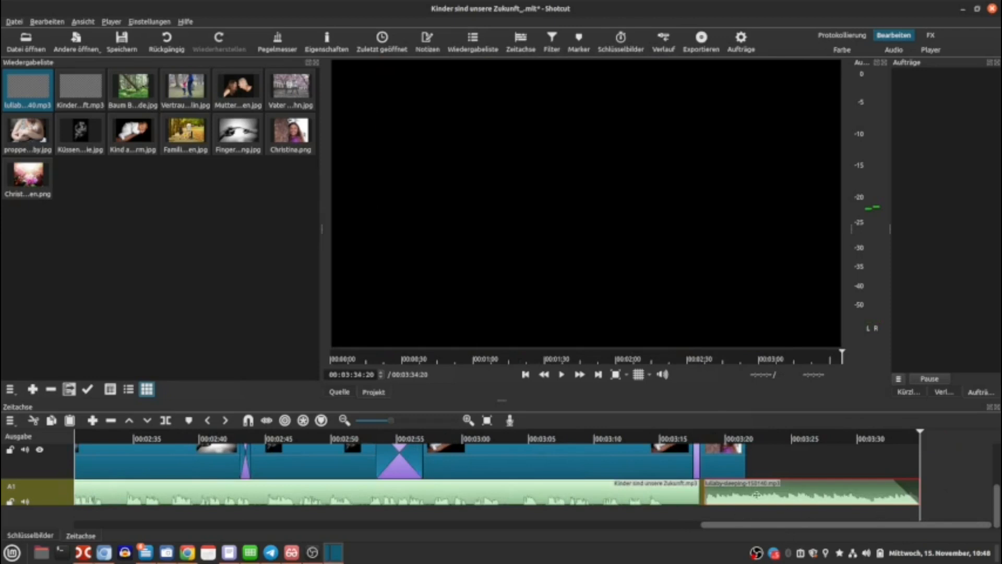
Extend the Christina clip to the end of the lullaby audio.
left_click_drag(744, 458, 925, 466)
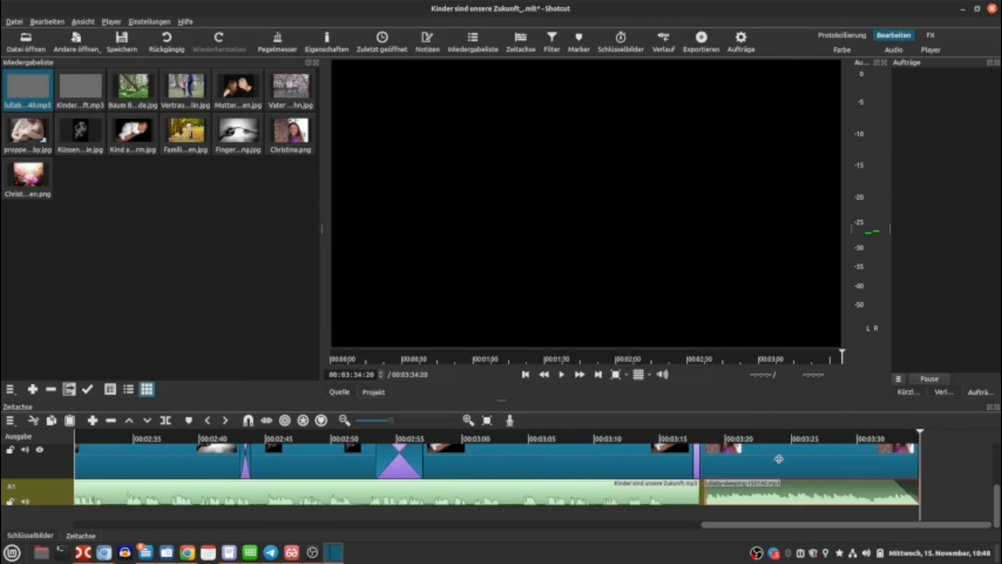
left_click_drag(765, 492, 764, 492)
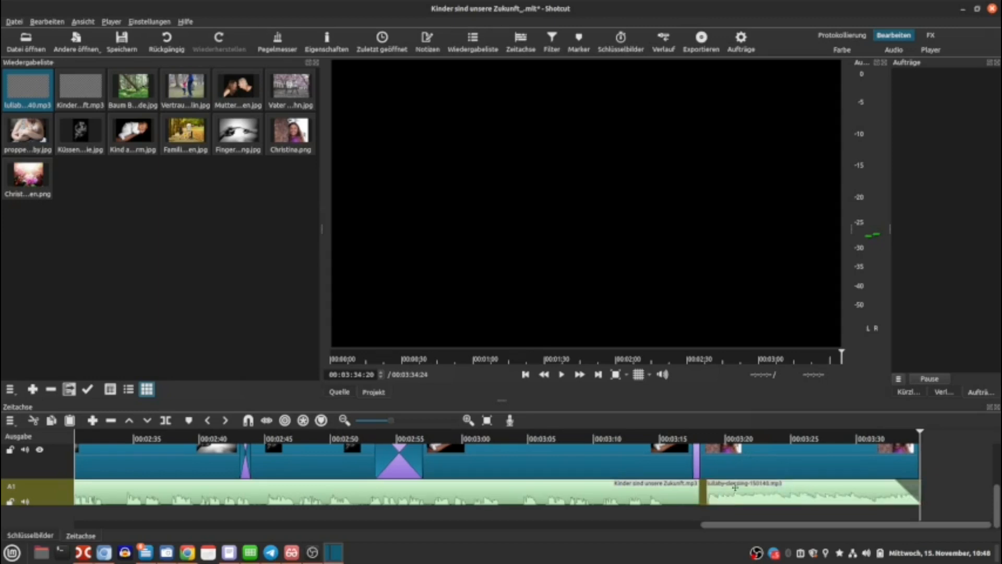
Add an Audio einblenden fade-in filter to the lullaby clip and set its duration to 00:00:01:05.
left_click(735, 487)
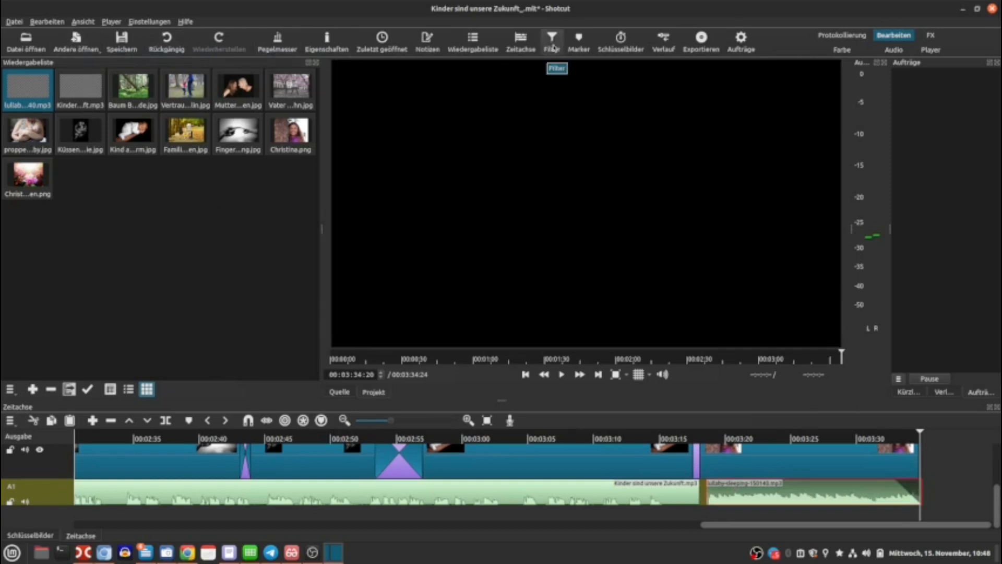
left_click(552, 39)
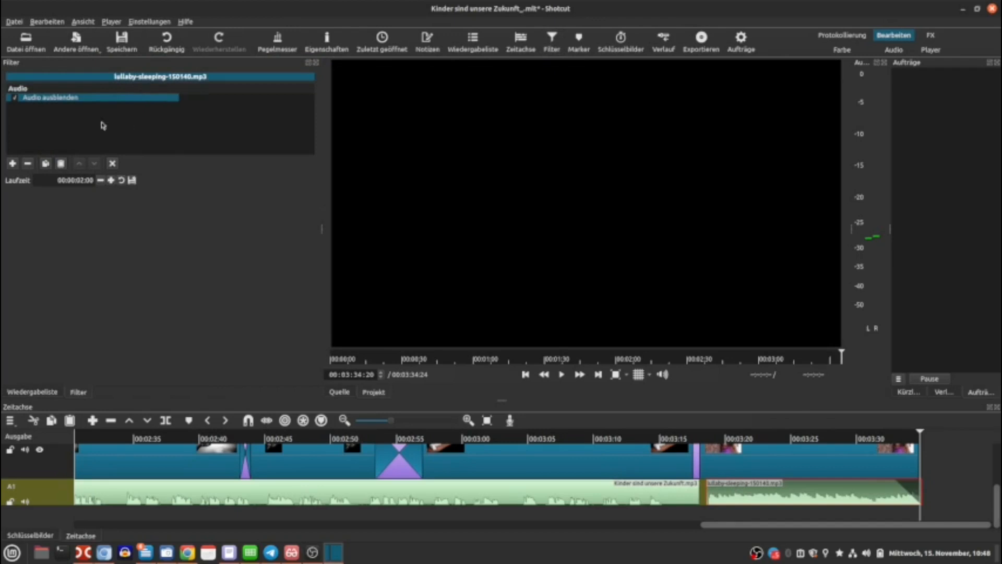
left_click(12, 164)
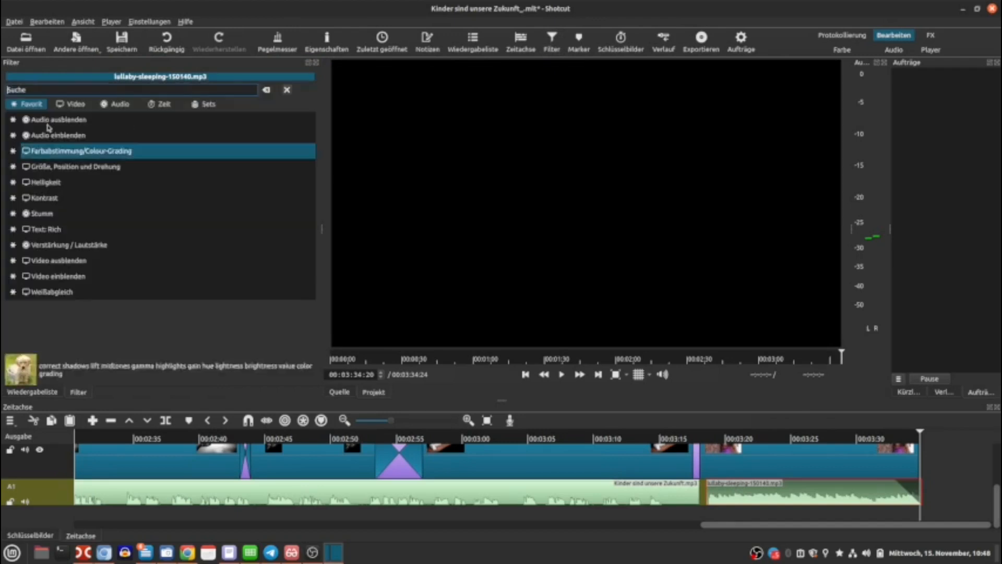
left_click(57, 135)
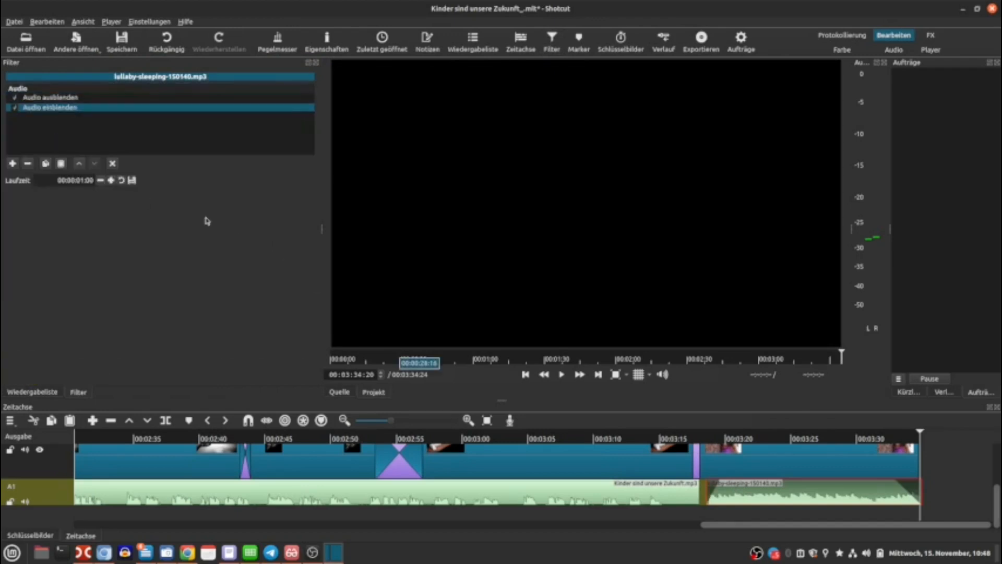
left_click(112, 180)
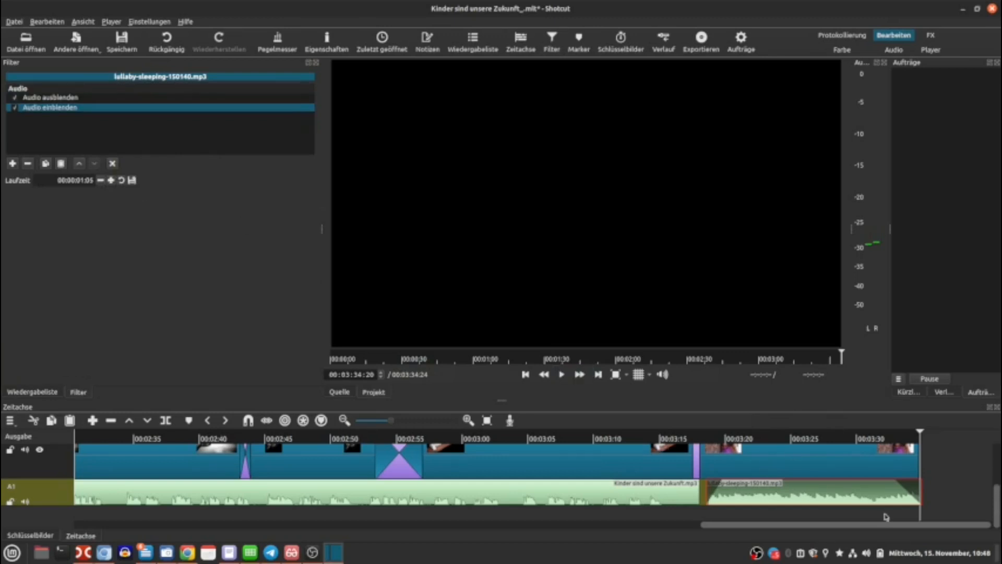
left_click(819, 459)
left_click_drag(996, 498, 997, 449)
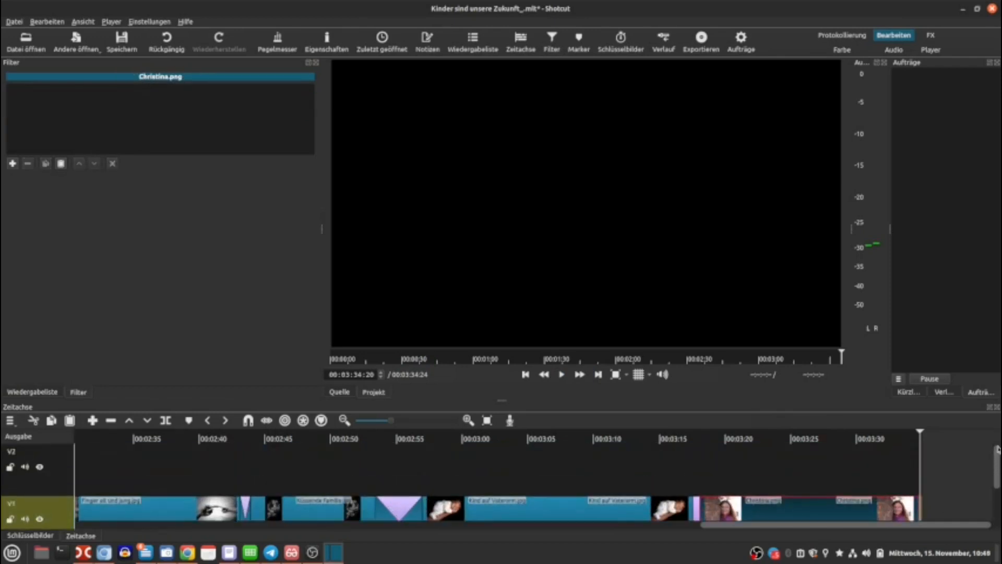
left_click(694, 439)
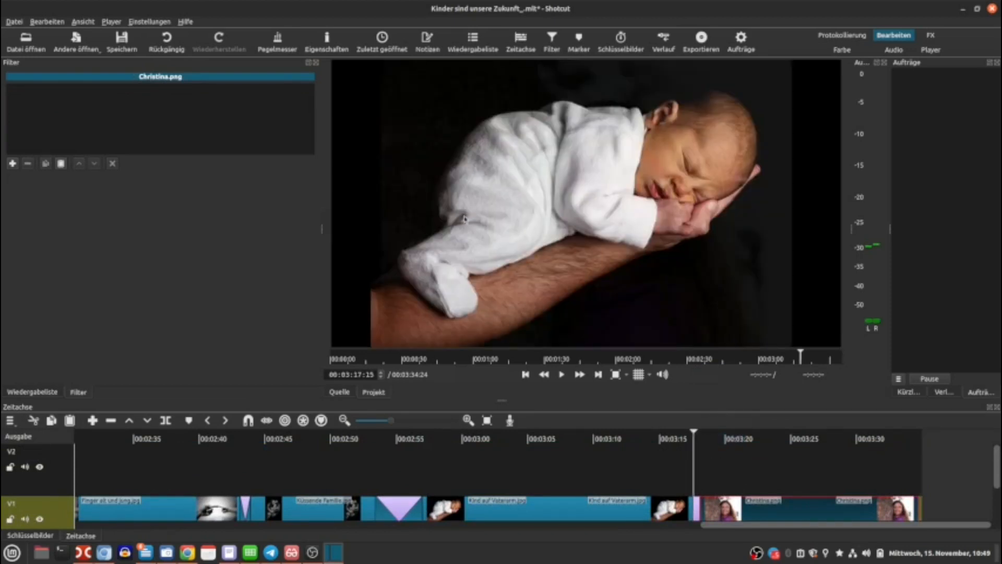
left_click(702, 438)
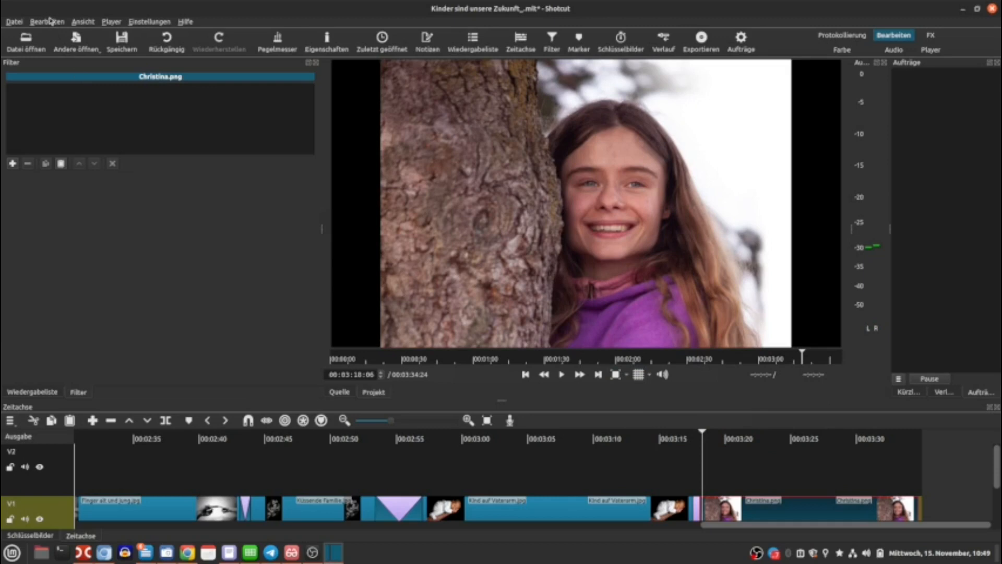
left_click(73, 42)
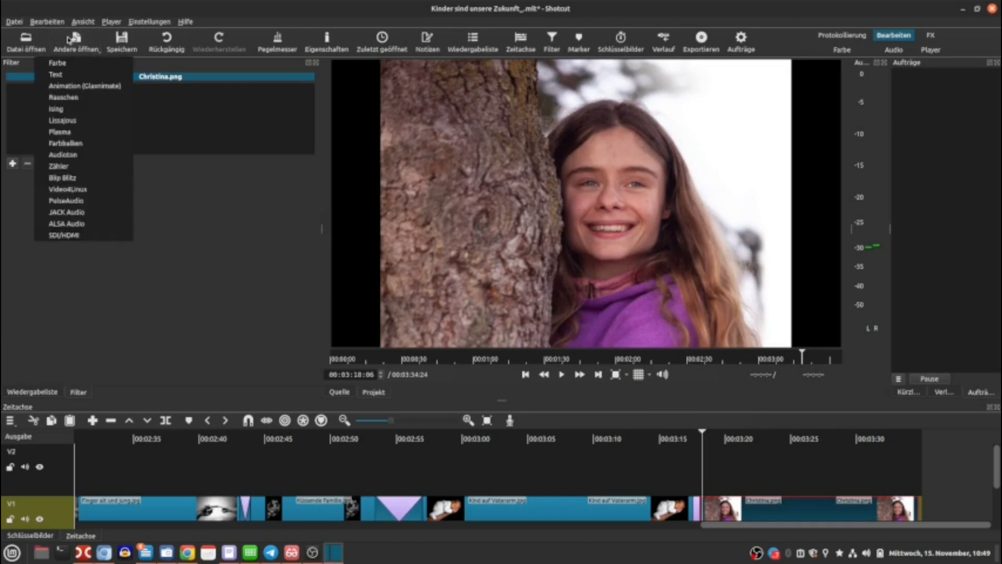
left_click(63, 78)
type("www.christinavonDreien.ch")
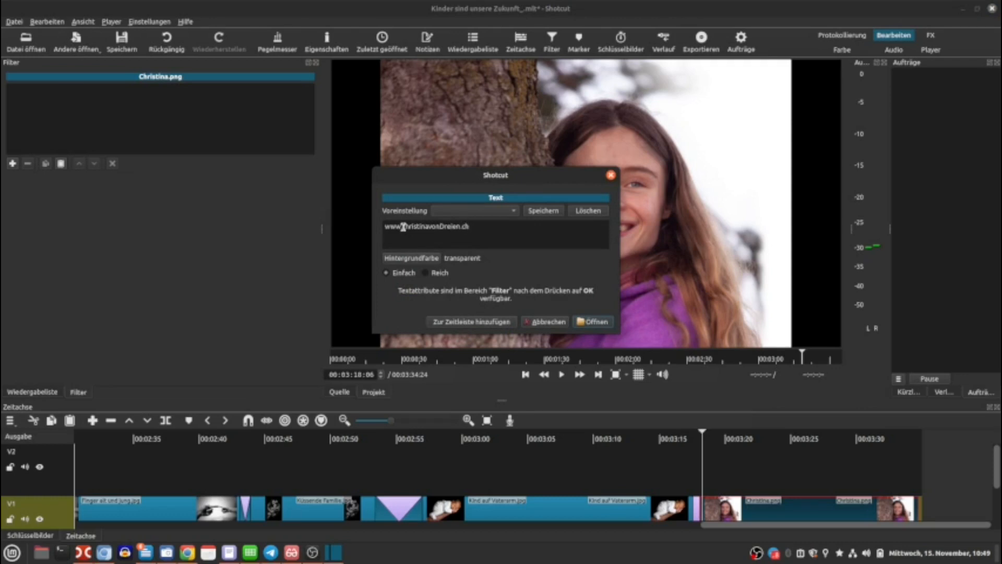
left_click(460, 322)
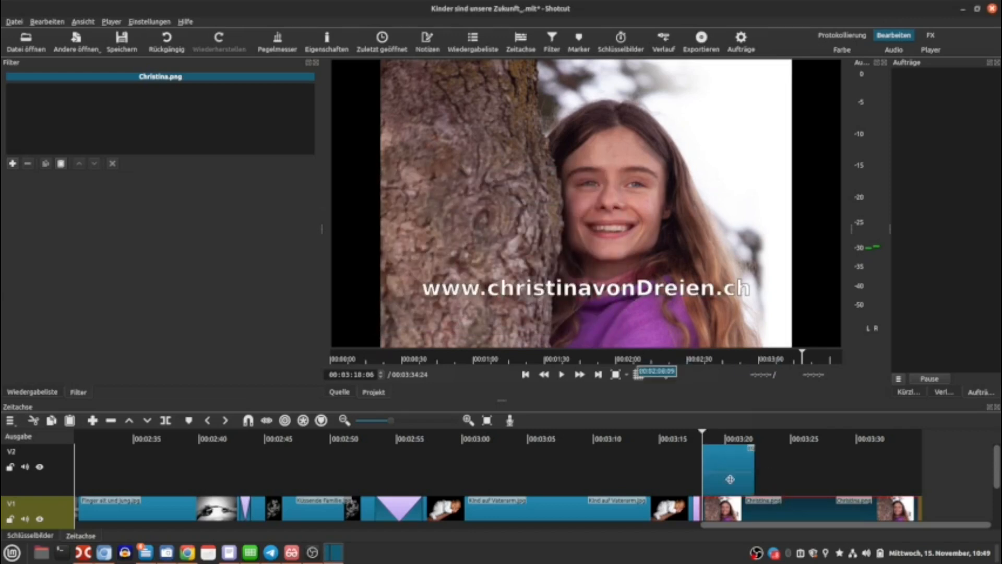
left_click_drag(753, 466, 925, 468)
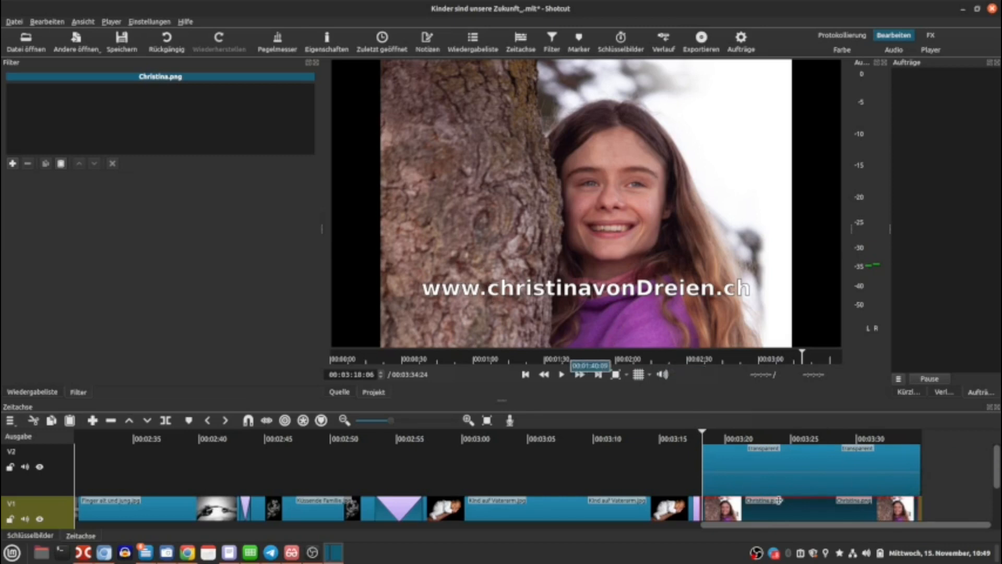
Set the text's font colour to light yellow #ffff7f and move it down to position 16, 961.
left_click(791, 471)
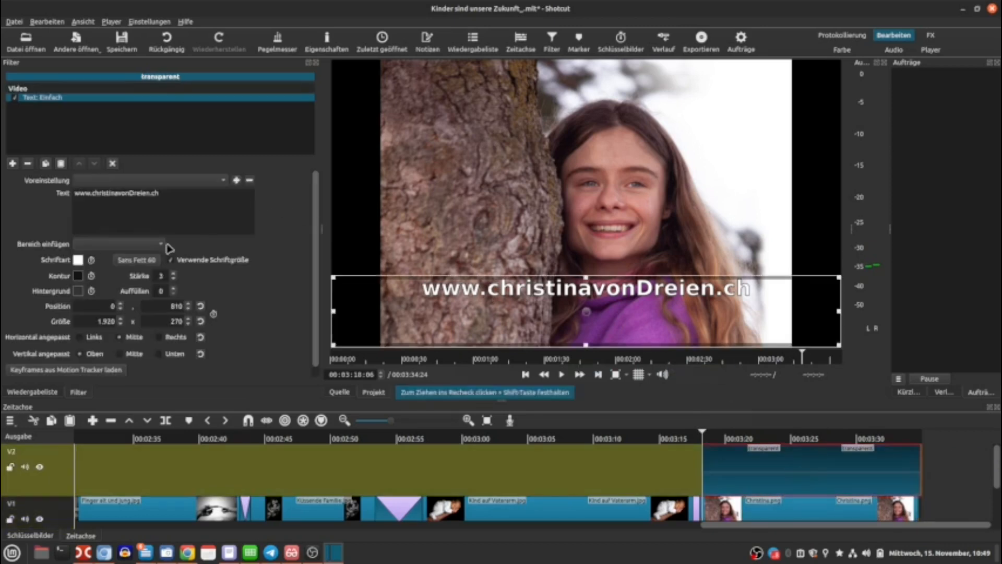
left_click(78, 260)
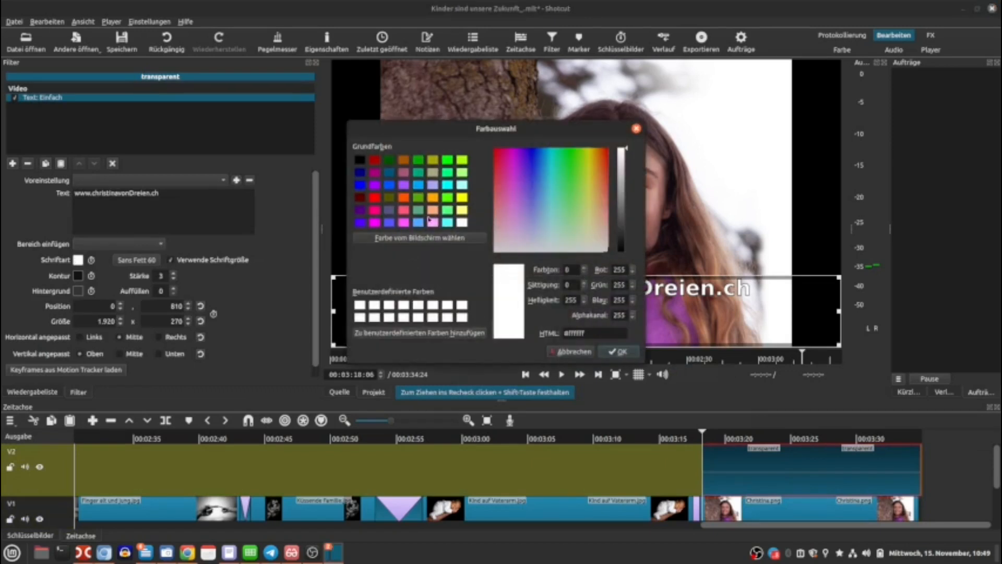
left_click(462, 209)
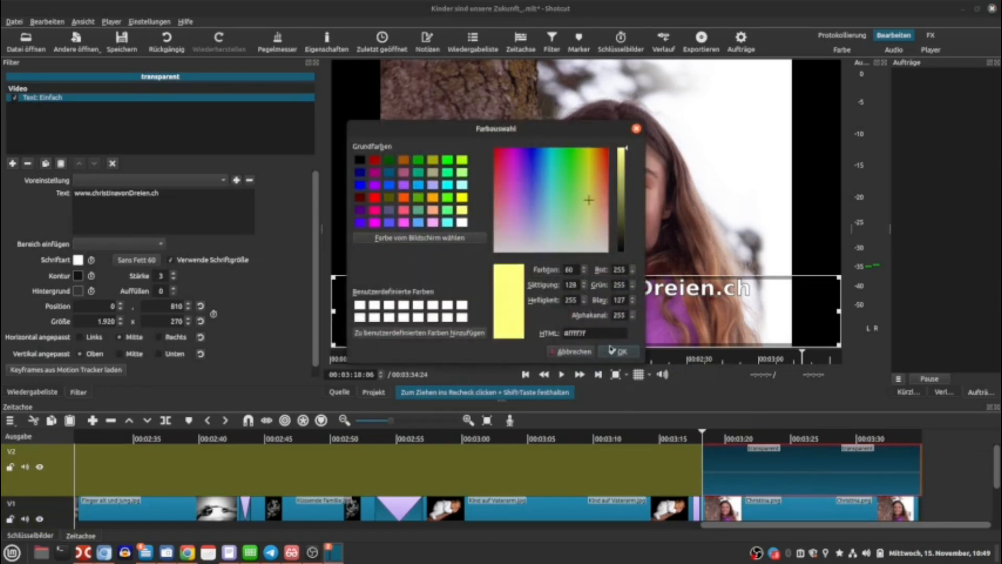
left_click(617, 351)
left_click_drag(585, 322, 591, 367)
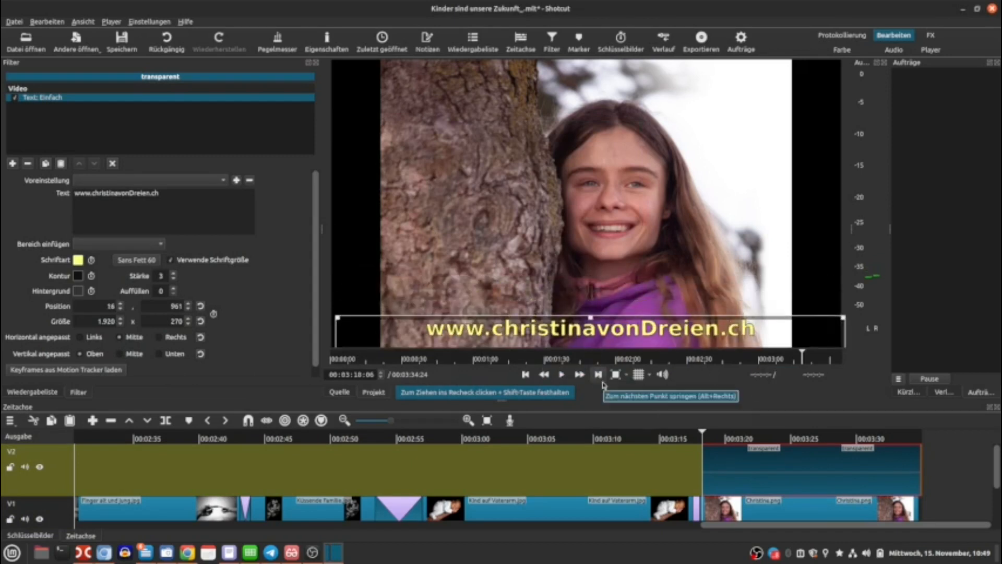
Change the text font to Chilanka Bold.
mouse_move(999, 457)
left_mouse_down()
mouse_move(999, 495)
mouse_move(999, 455)
left_mouse_up()
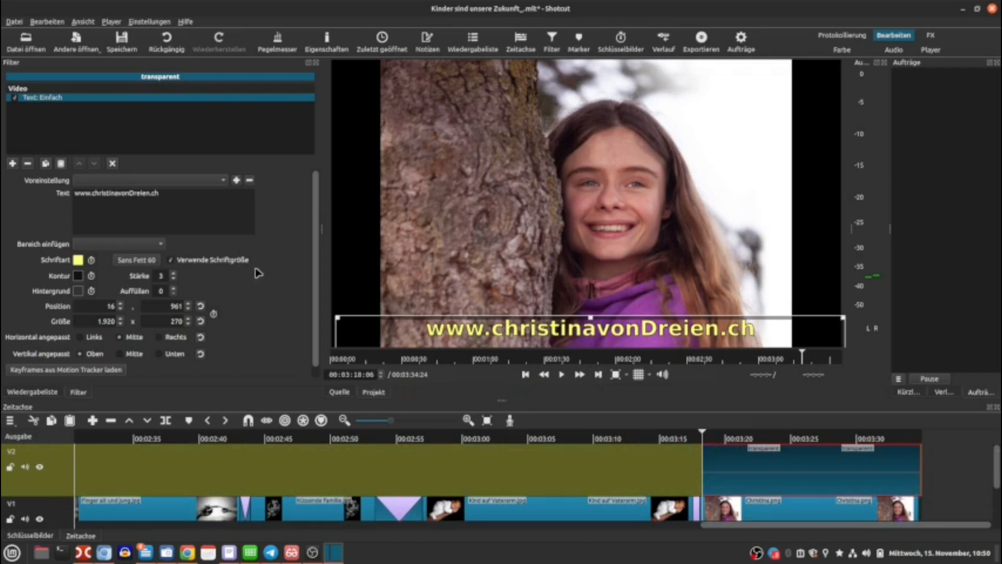
left_click(151, 260)
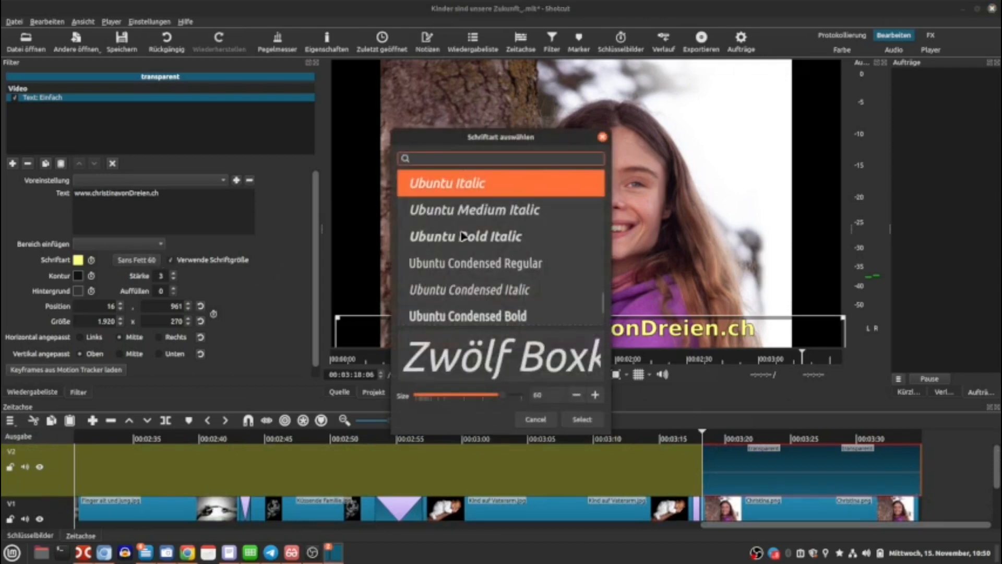
type("Cho")
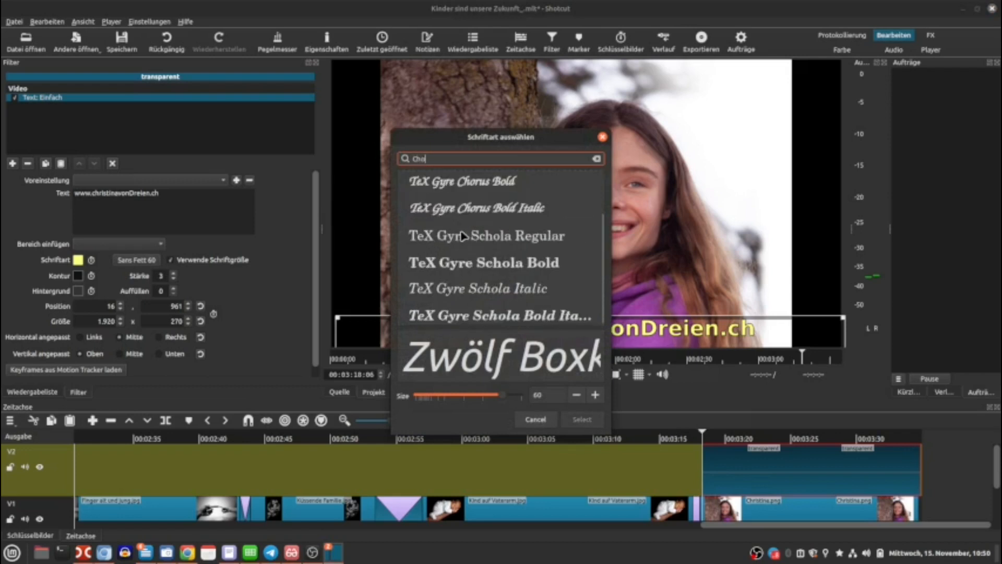
type("il")
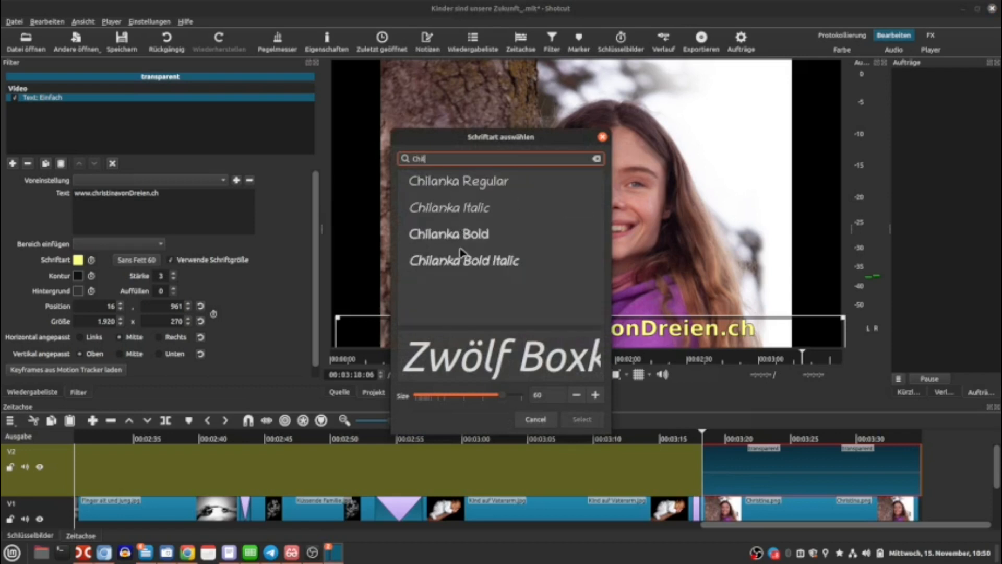
left_click(451, 238)
left_click(579, 423)
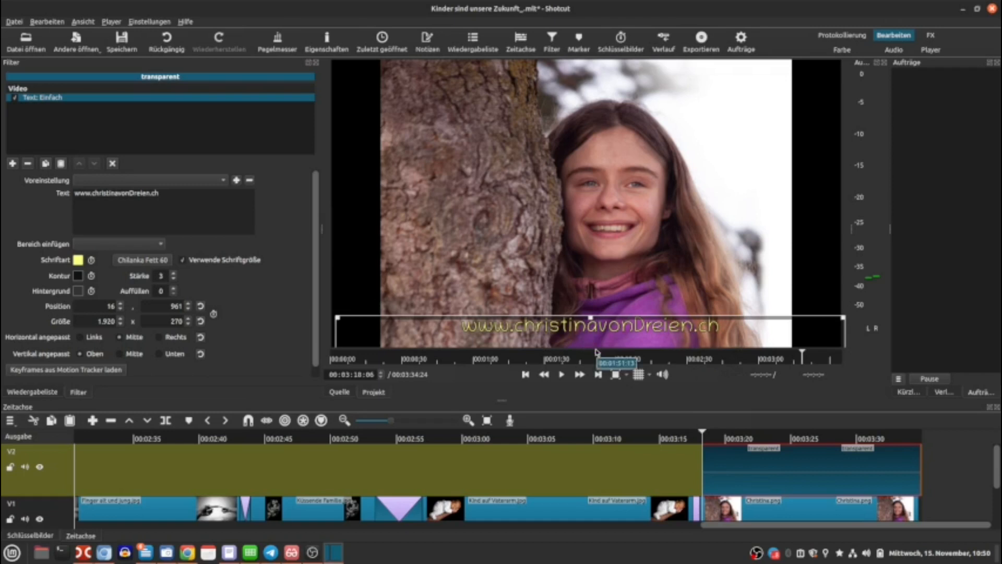
left_click(950, 465)
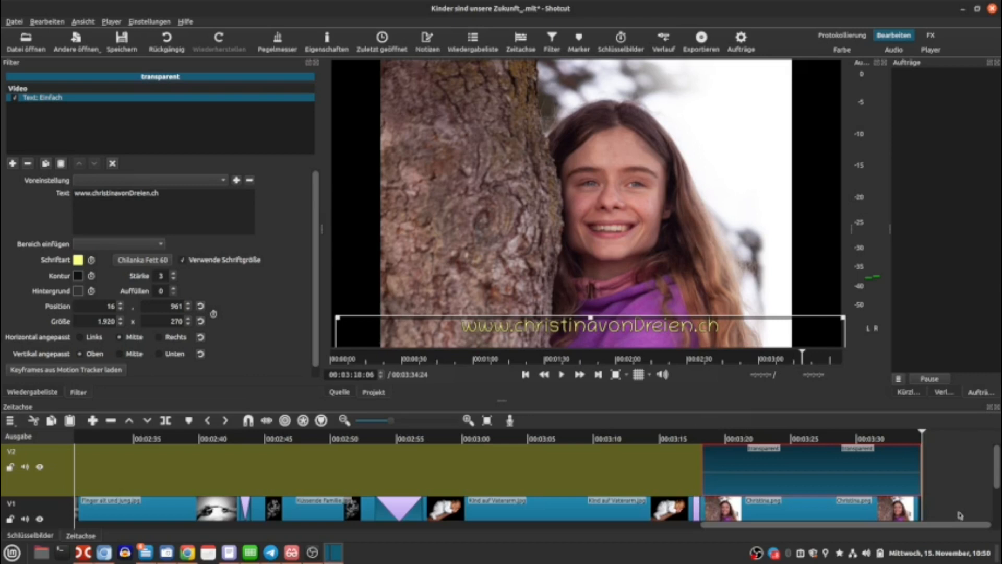
left_click_drag(998, 464, 998, 488)
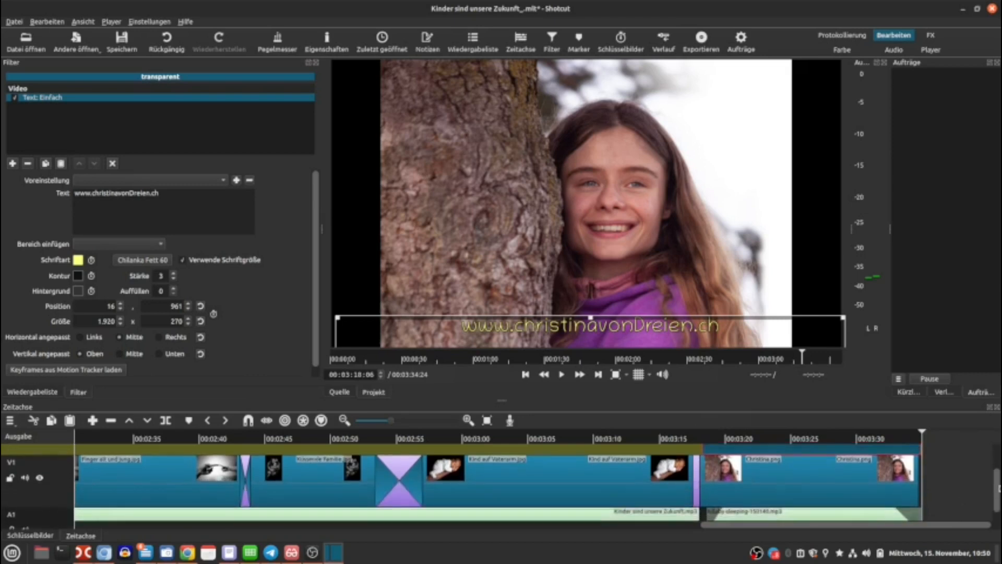
Play back the end of the timeline around the Christina clip and then the beginning from the title clip to review the video.
left_click(913, 484)
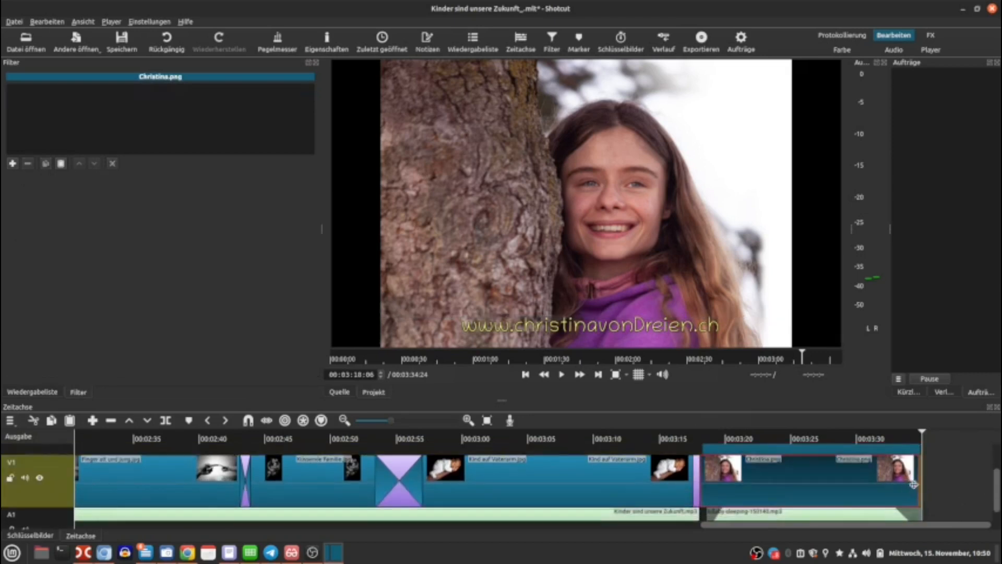
left_click_drag(918, 483, 926, 484)
left_click_drag(997, 491, 995, 428)
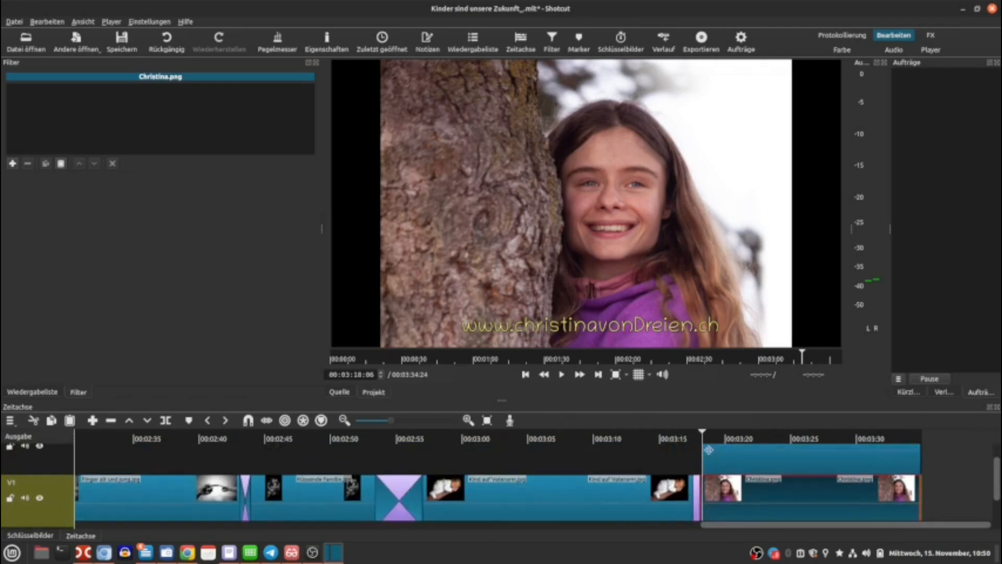
left_click(656, 437)
left_click(561, 375)
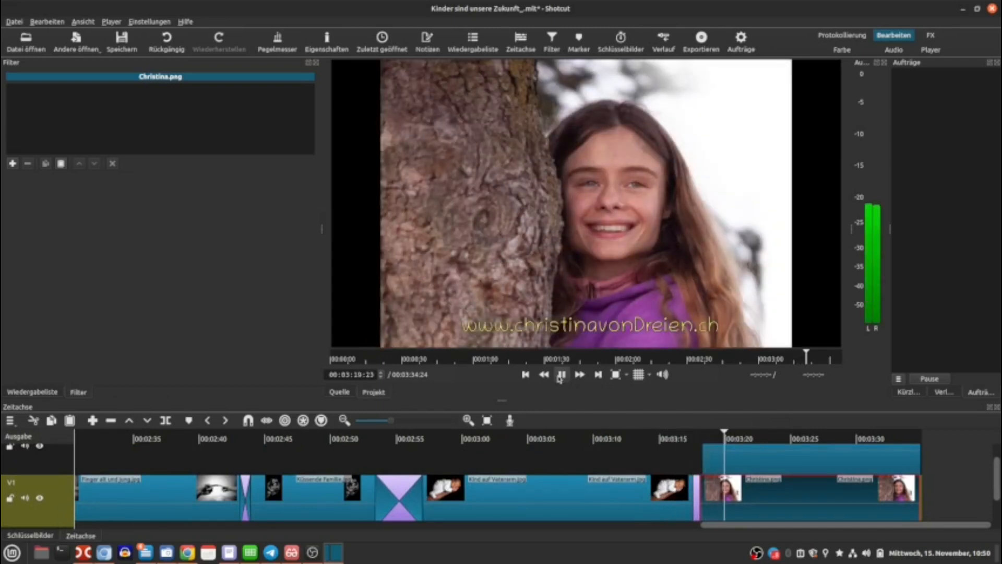
left_click(560, 375)
left_click_drag(742, 525, 68, 535)
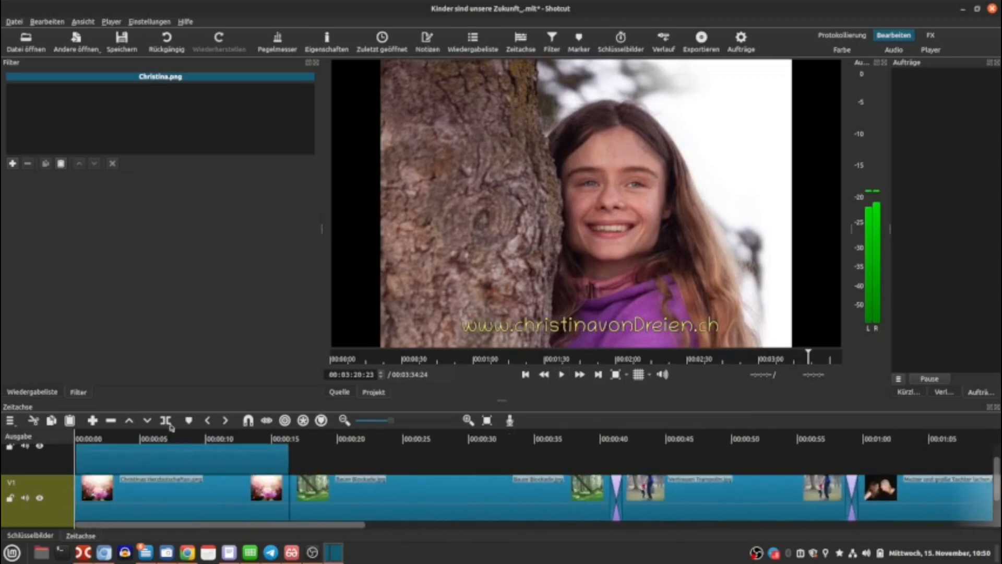
left_click(121, 437)
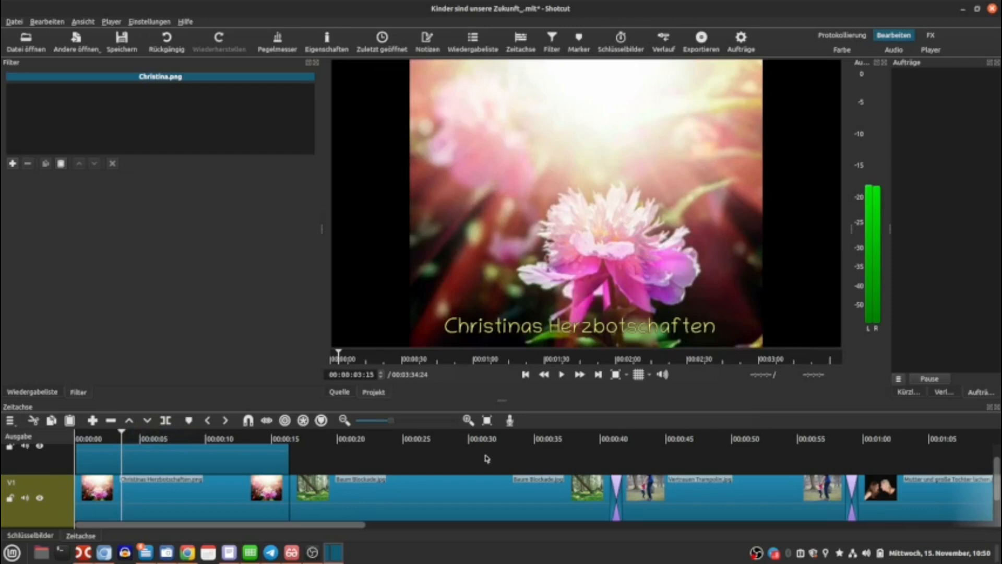
left_click(231, 436)
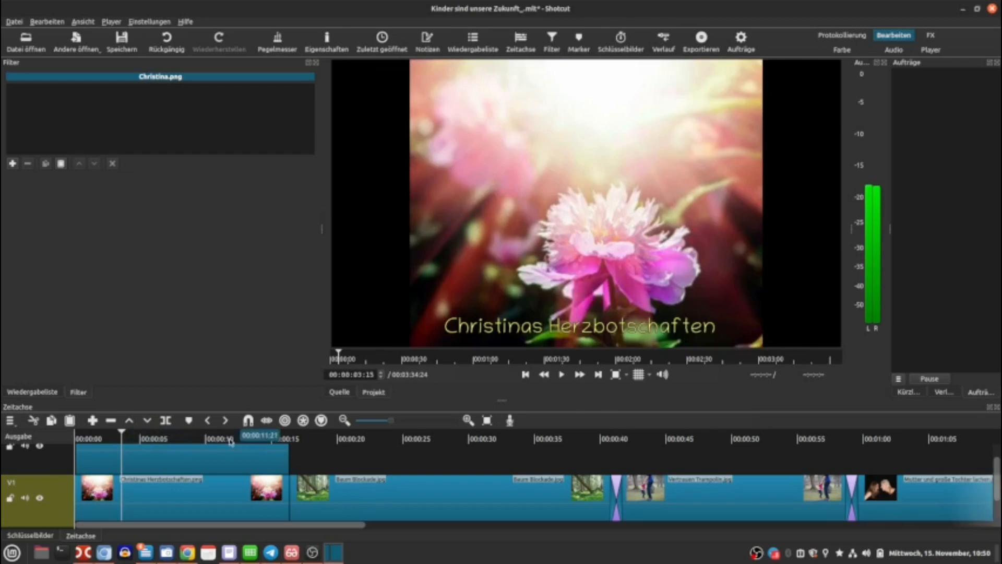
left_click(562, 376)
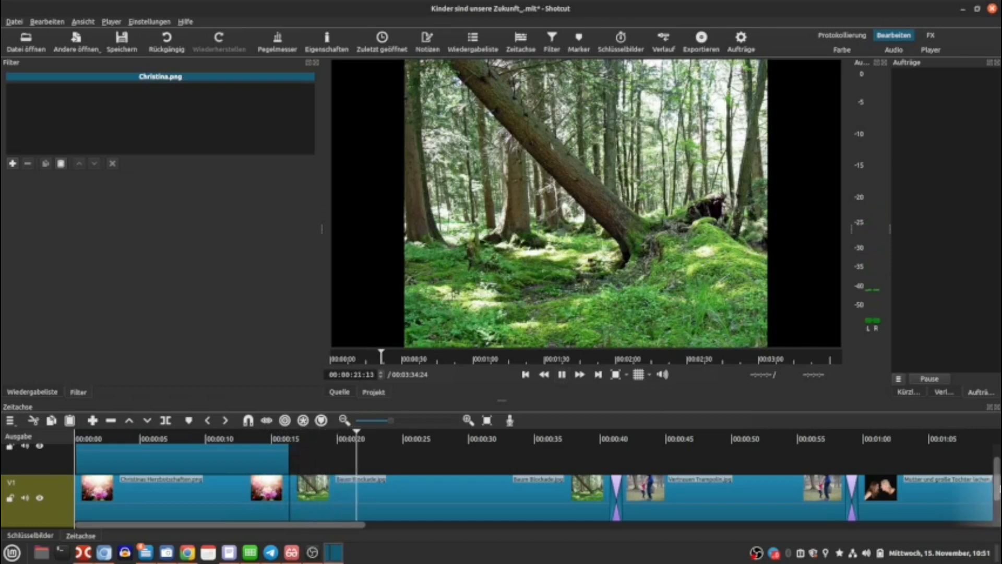
left_click_drag(997, 468, 997, 447)
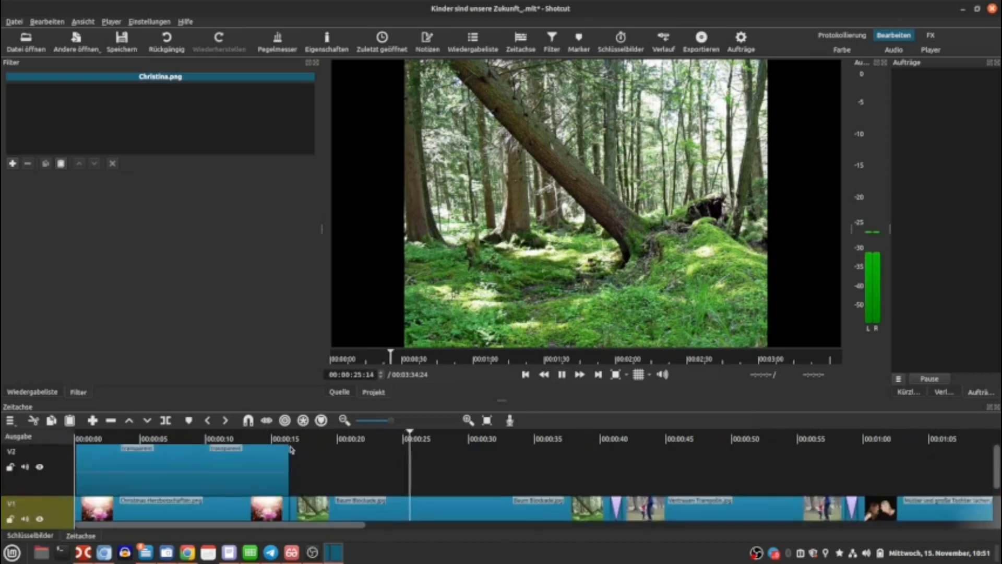
left_click(562, 374)
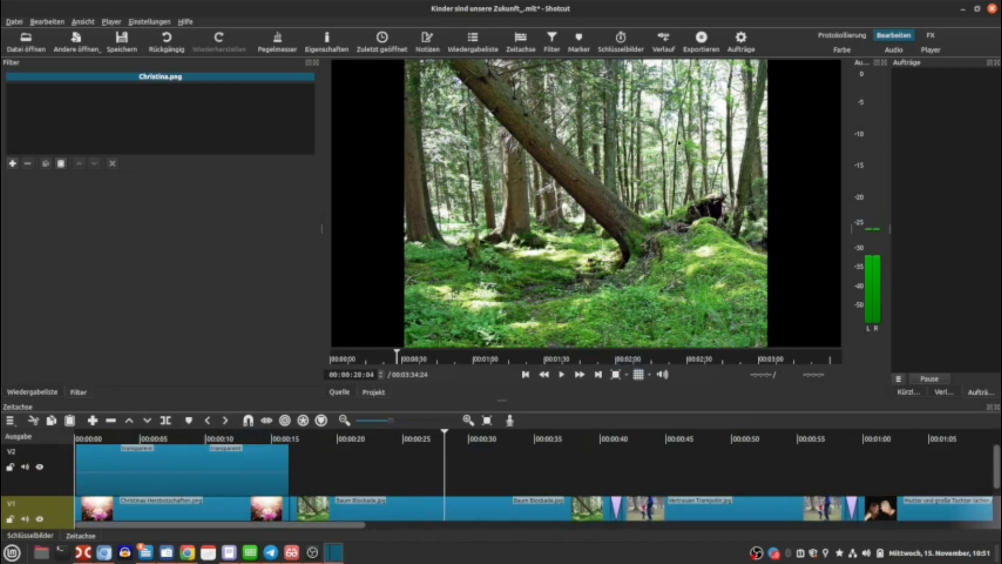
Export the timeline with the default preset as an MP4 file named 'Kinder sind unsere Zukunft' in the Videos folder.
left_click(703, 47)
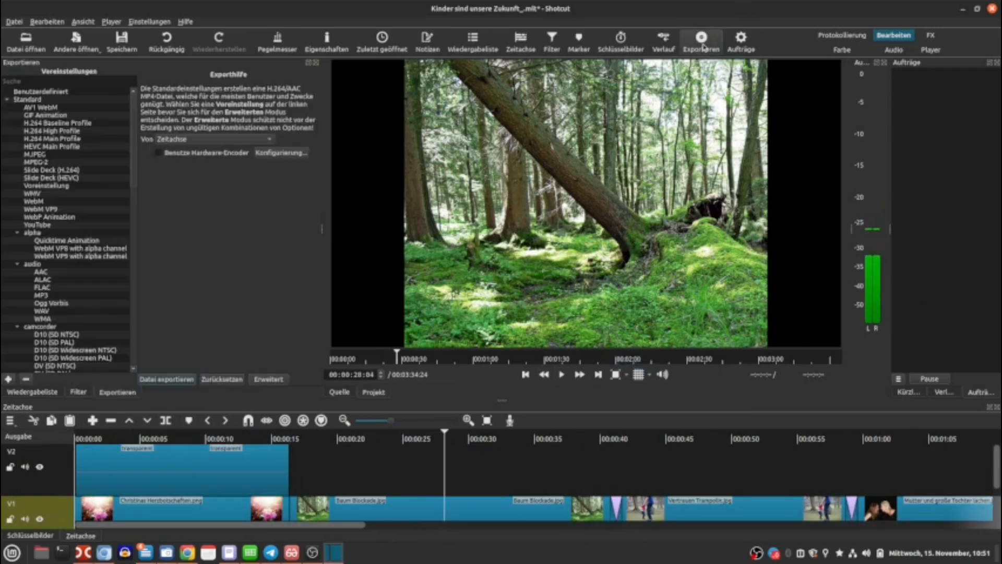
left_click(166, 379)
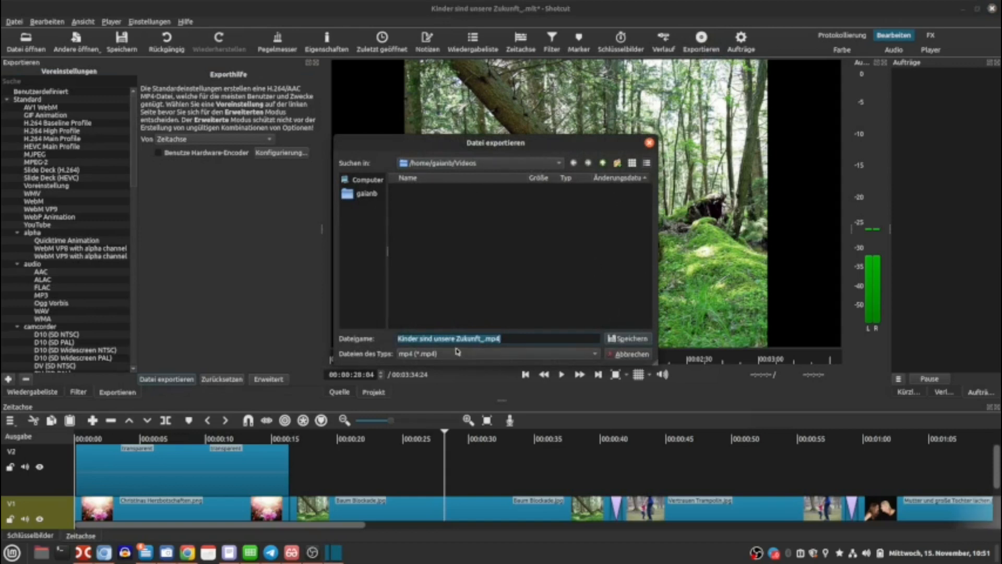
left_click(484, 338)
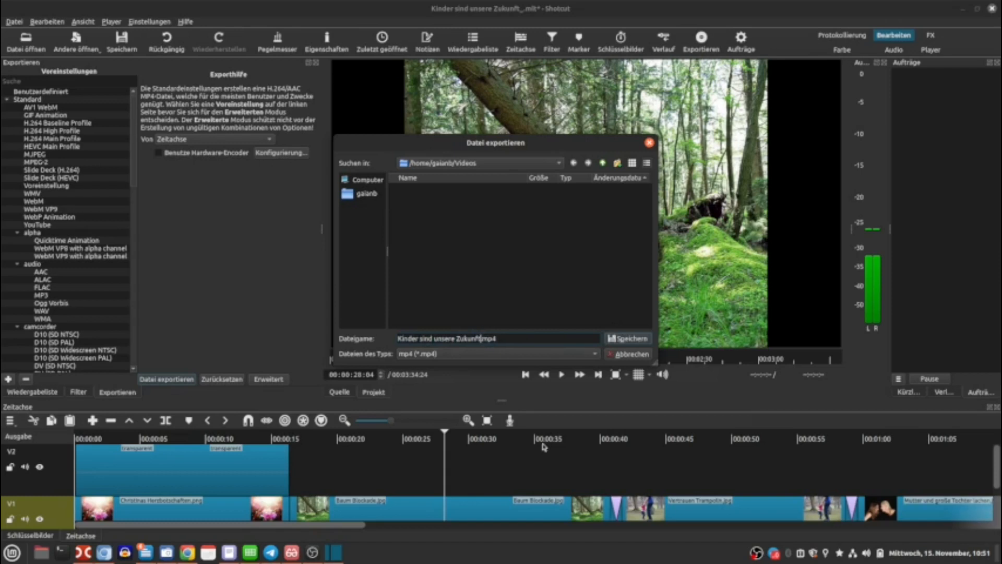
left_click(624, 338)
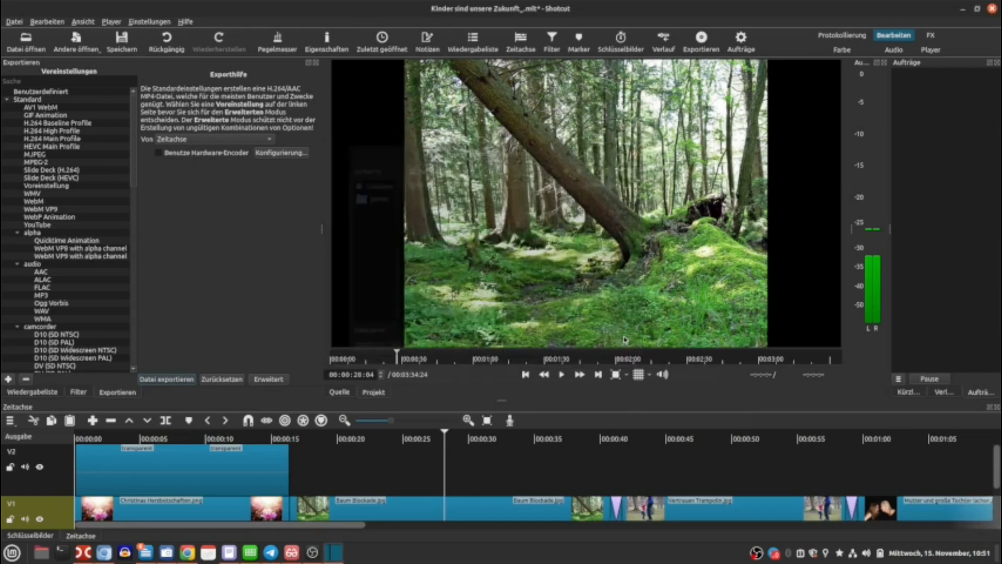